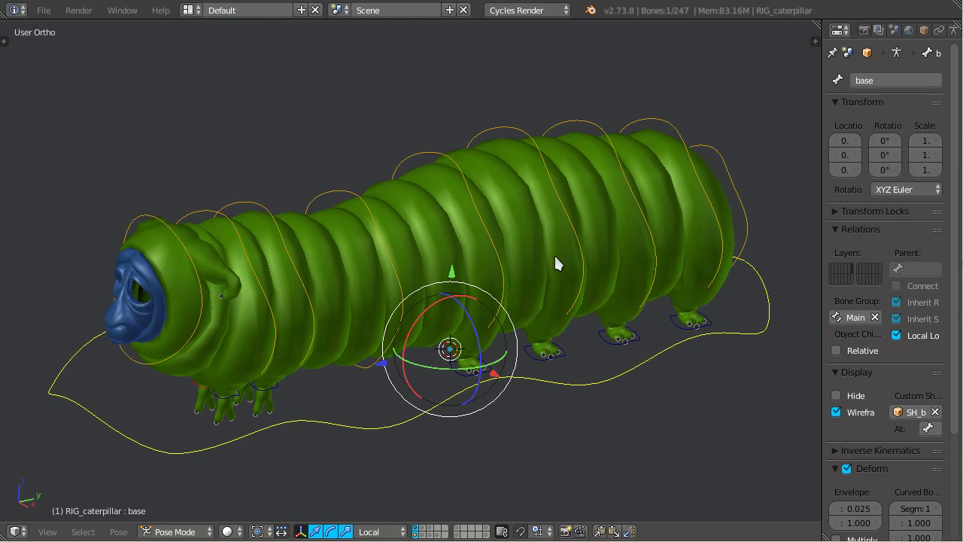
Maximize the 3D viewport and show the caterpillar rig in the right orthographic view
key(ctrl+Up)
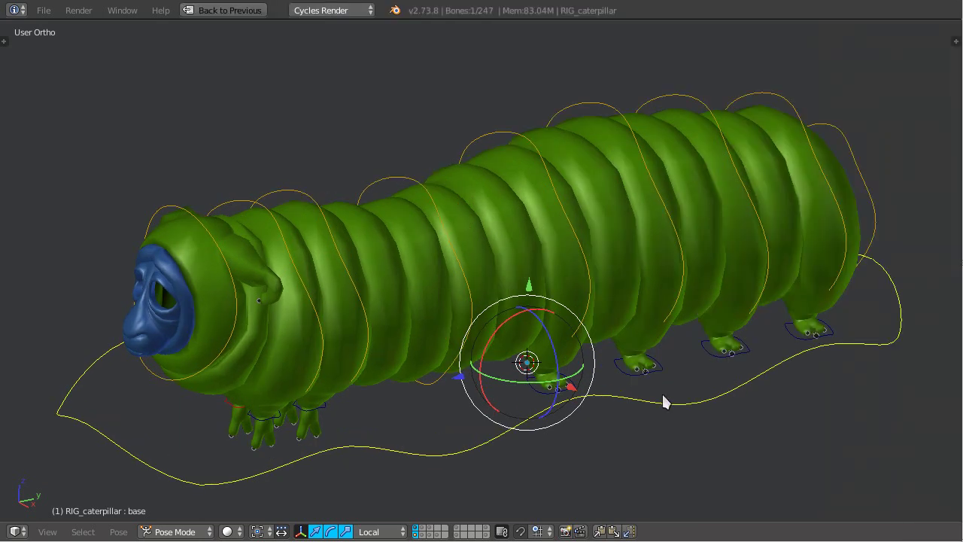
right_click(659, 367)
right_click(568, 390)
right_click(581, 400)
scroll(599, 414, down, 4)
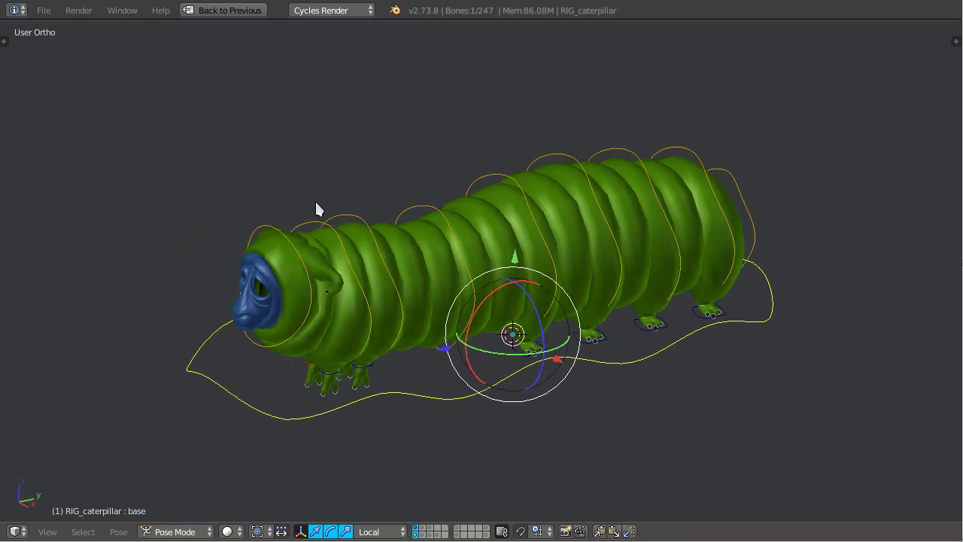
middle_drag(697, 354, 518, 378)
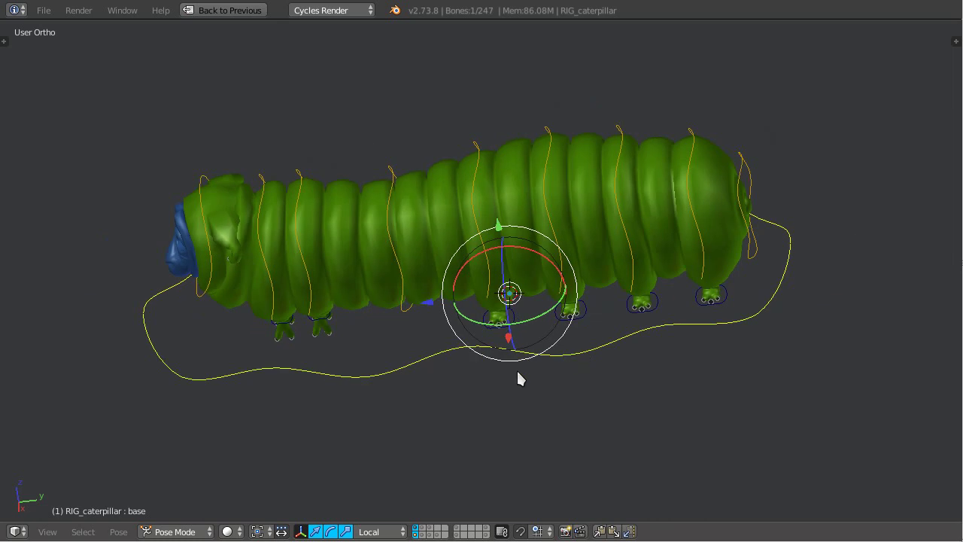
key(KP_3)
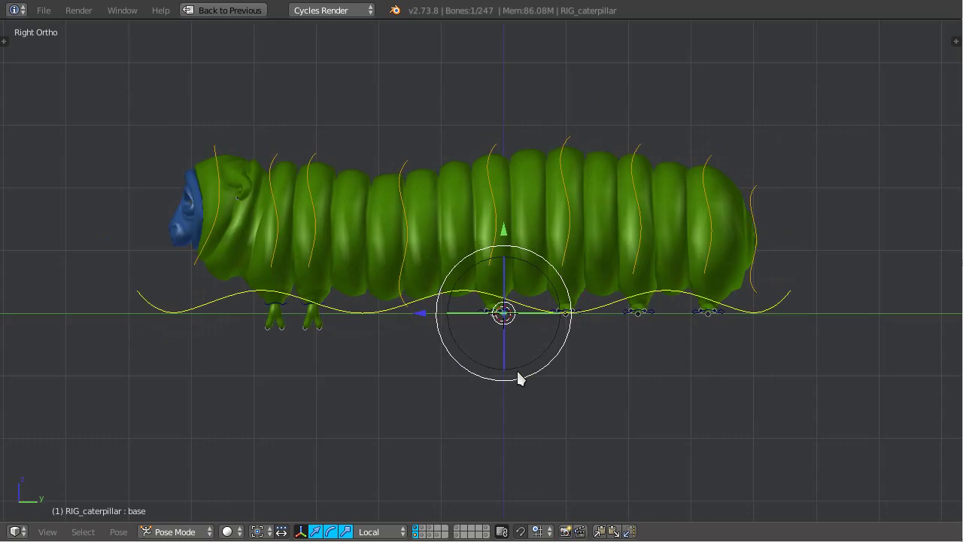
Look through the body controls by selecting spine_03, spine_04, spine_05, spine_06 and spine_07 one after another
right_click(392, 242)
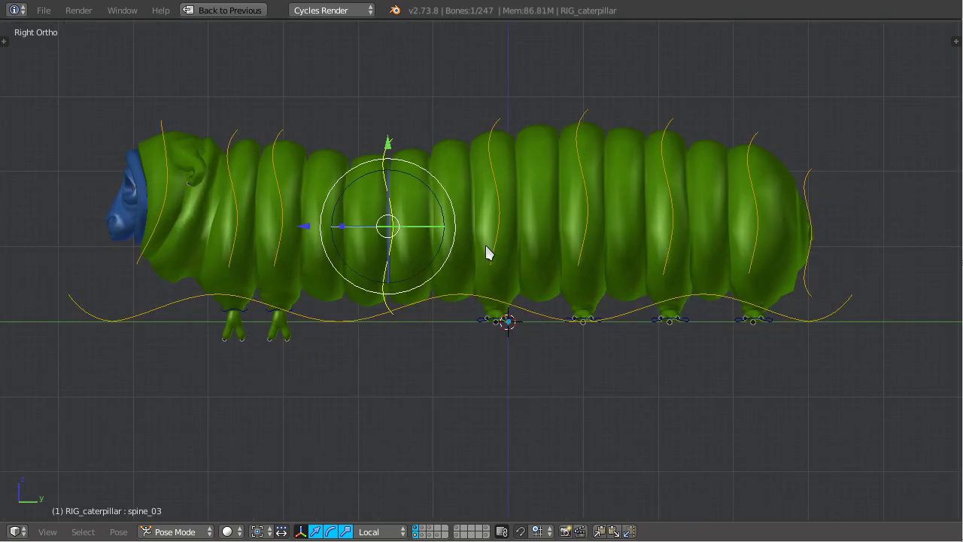
right_click(483, 130)
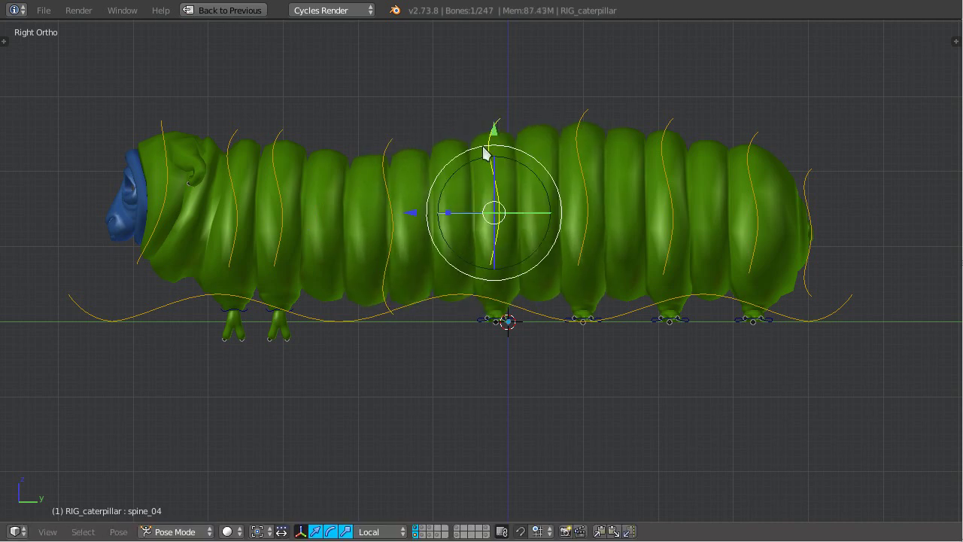
middle_drag(434, 217, 581, 150)
right_click(583, 109)
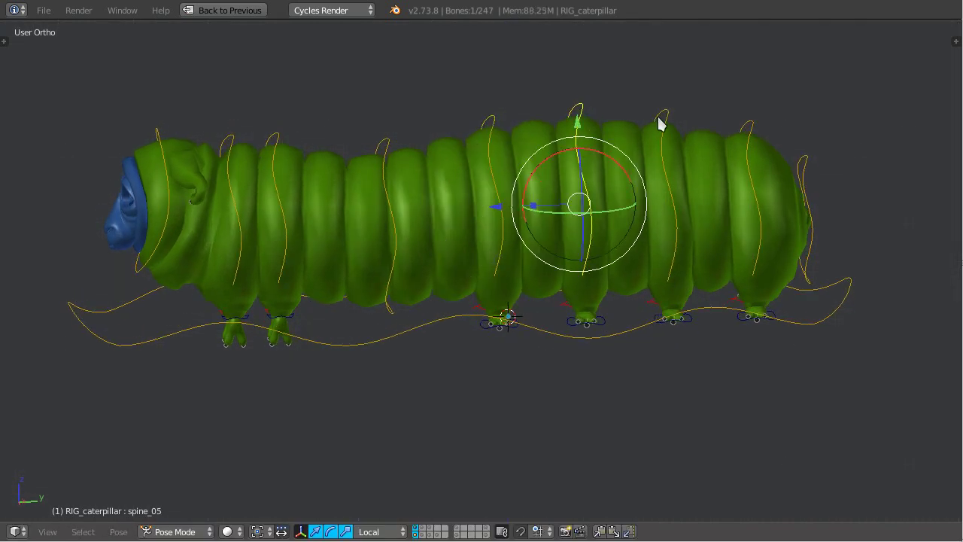
right_click(661, 121)
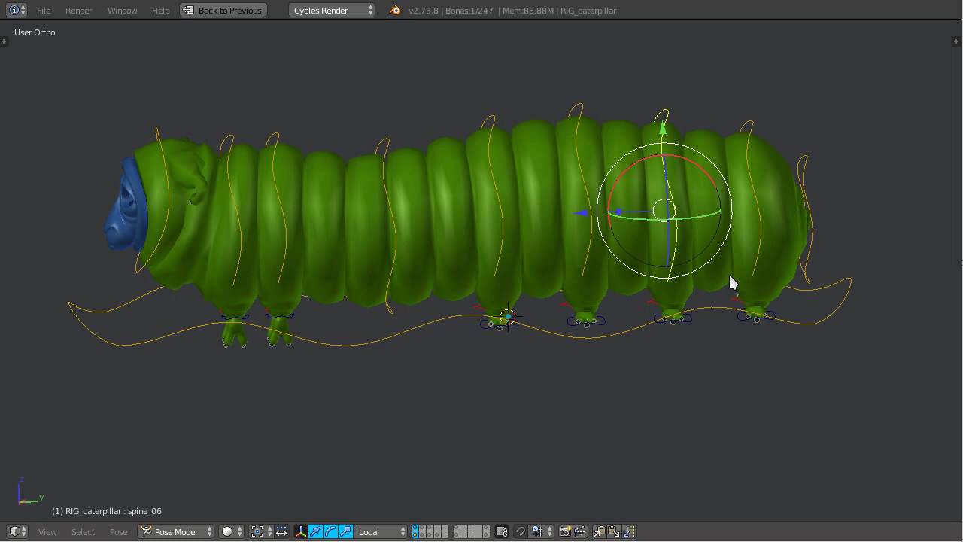
right_click(751, 121)
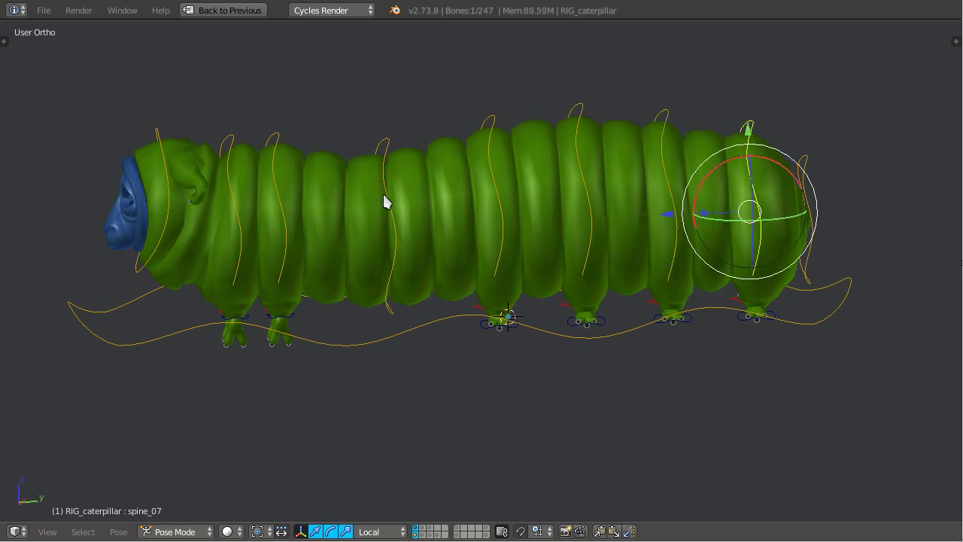
Select the spine_03 control and try moving it in the right orthographic view
right_click(387, 308)
key(g)
right_click(377, 271)
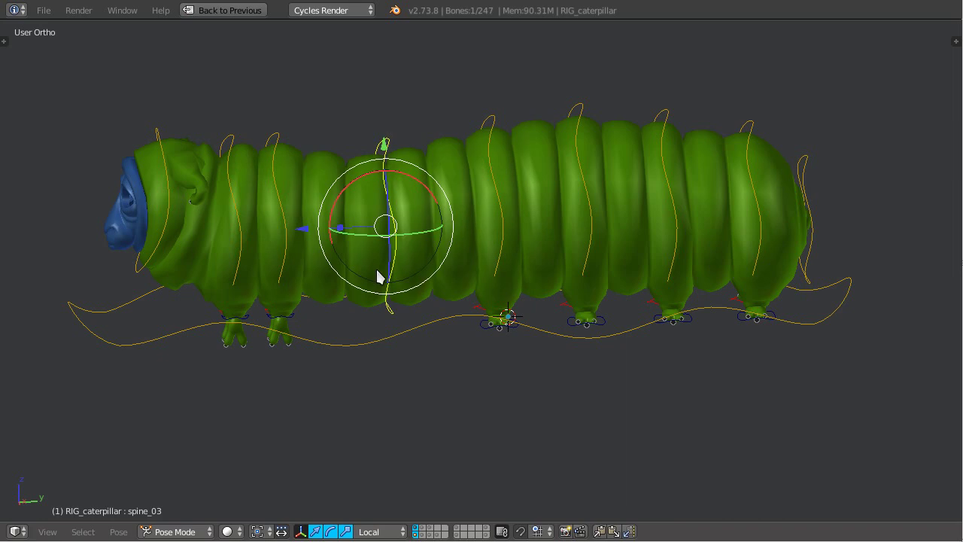
key(KP_3)
scroll(376, 272, up, 3)
scroll(374, 273, down, 3)
shift+middle_drag(443, 326, 533, 374)
scroll(534, 374, up, 2)
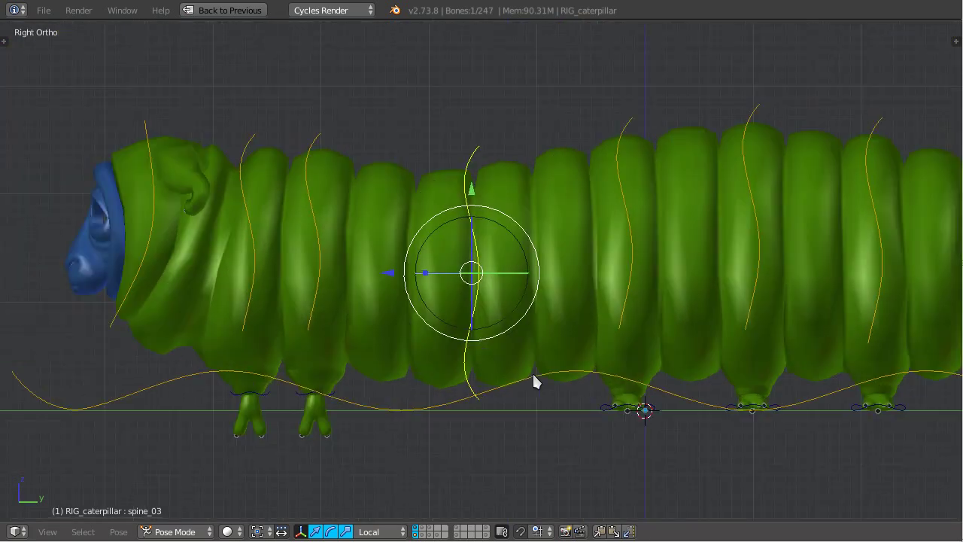
key(g)
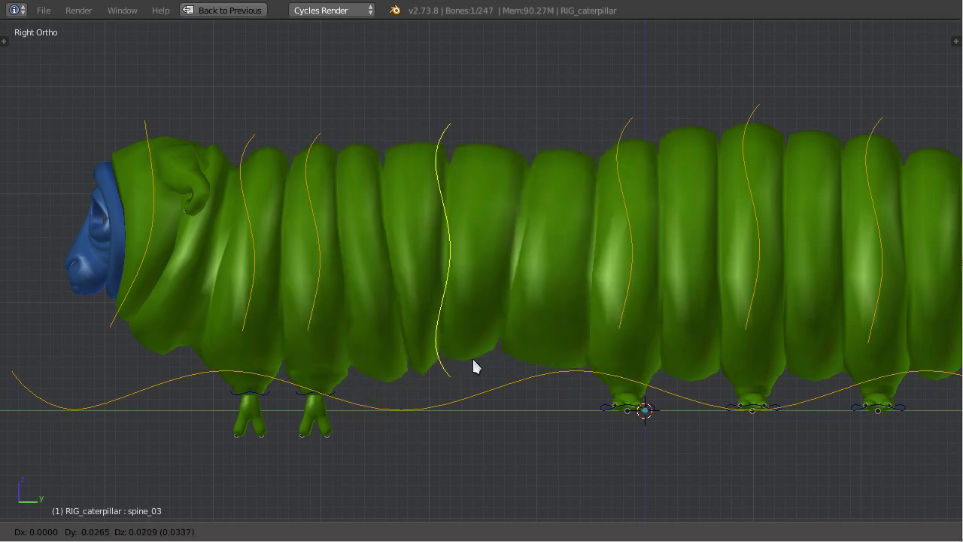
click(561, 361)
scroll(549, 371, down, 1)
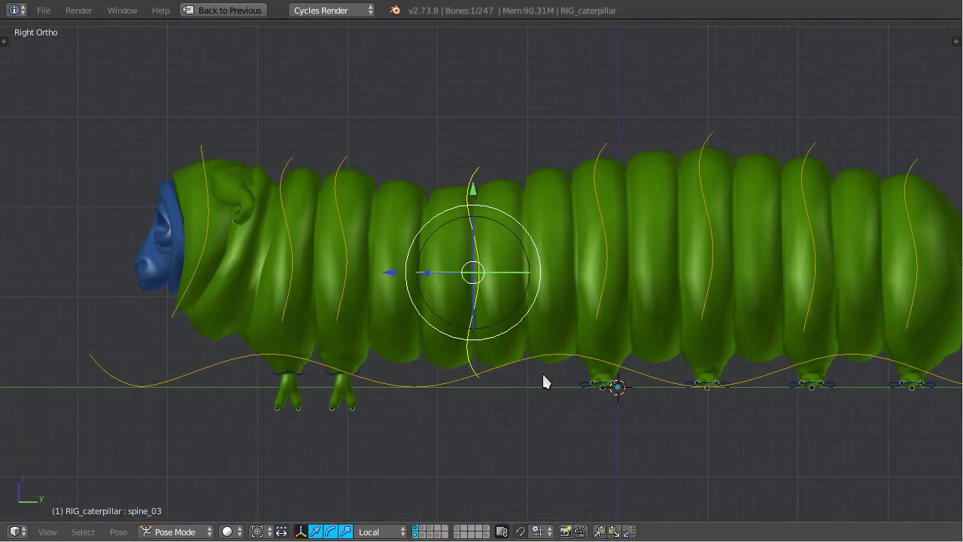
Raise the spine_03 control so the body arches upward between the front and middle legs
key(g)
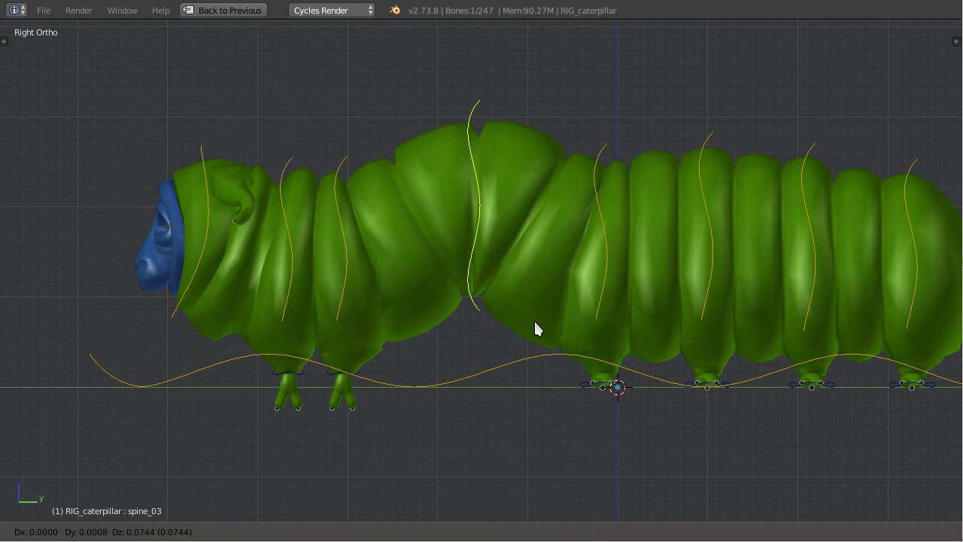
right_click(547, 346)
key(g)
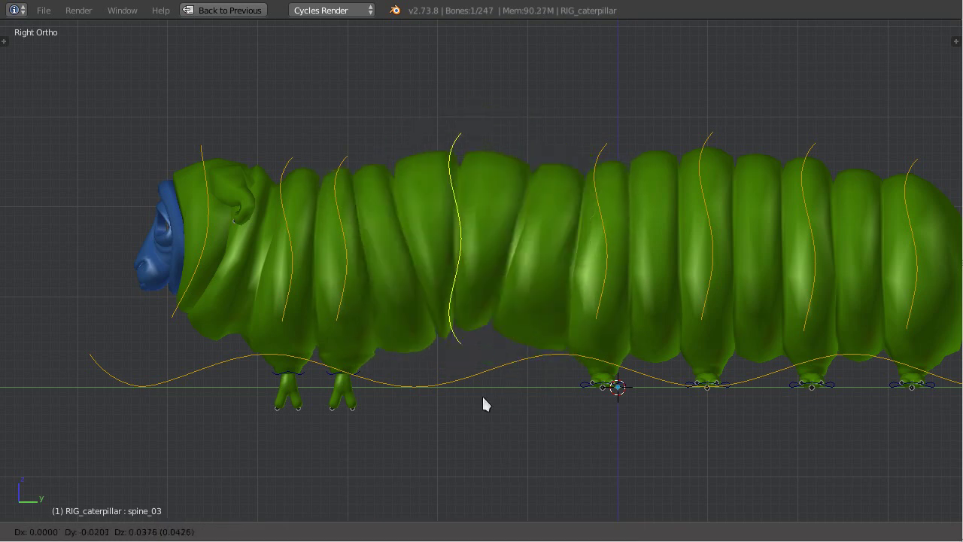
right_click(506, 331)
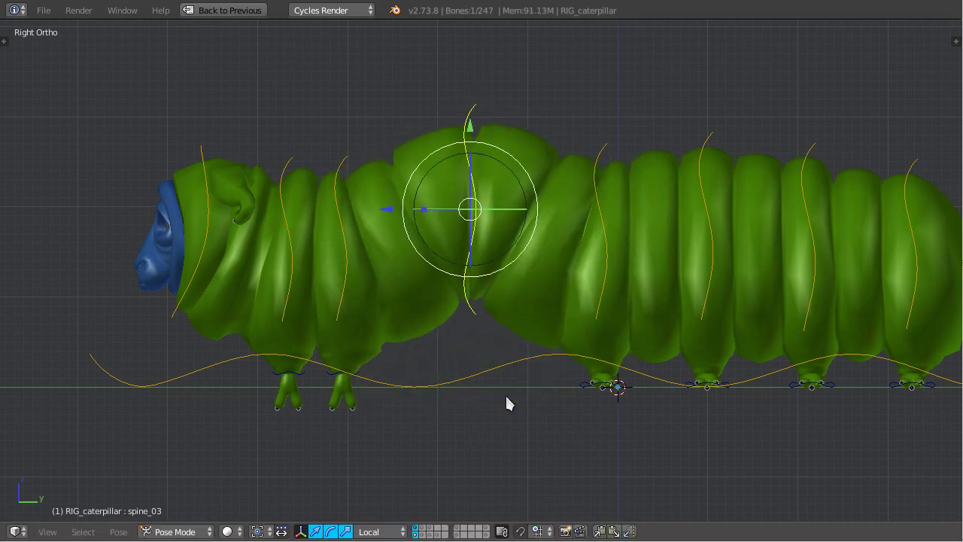
key(g)
right_click(504, 384)
key(g)
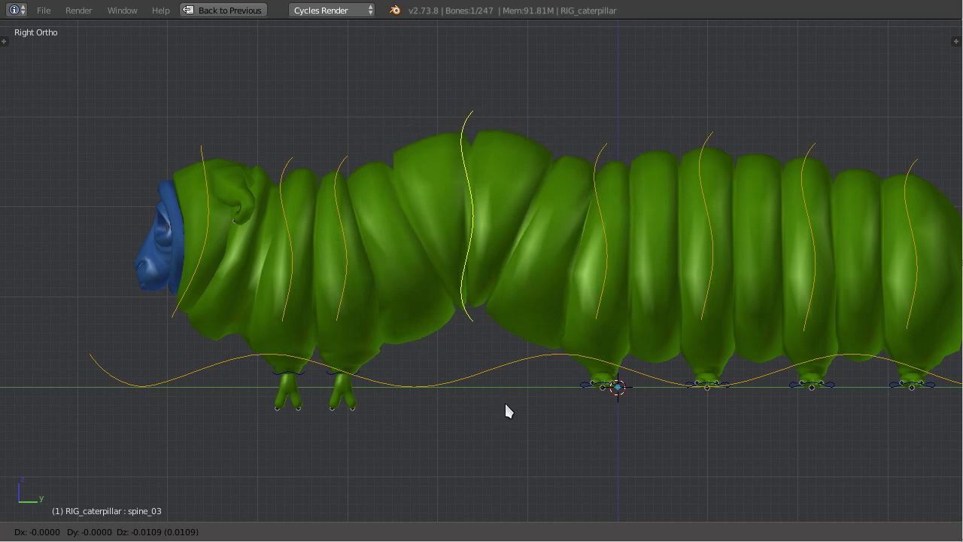
click(507, 409)
Nudge the raised spine_03 control slightly toward the head and lower it a little
key(g)
click(453, 140)
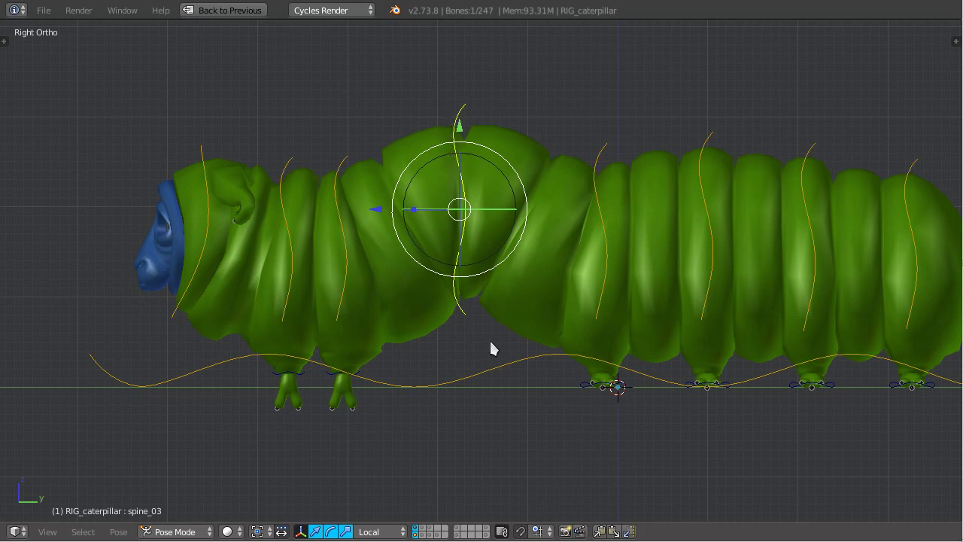
scroll(489, 339, up, 2)
key(g)
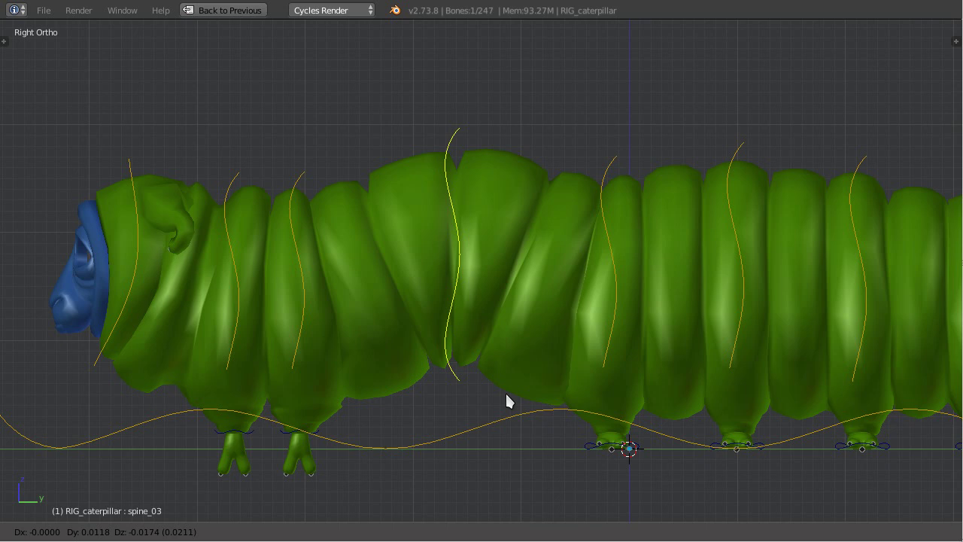
click(504, 390)
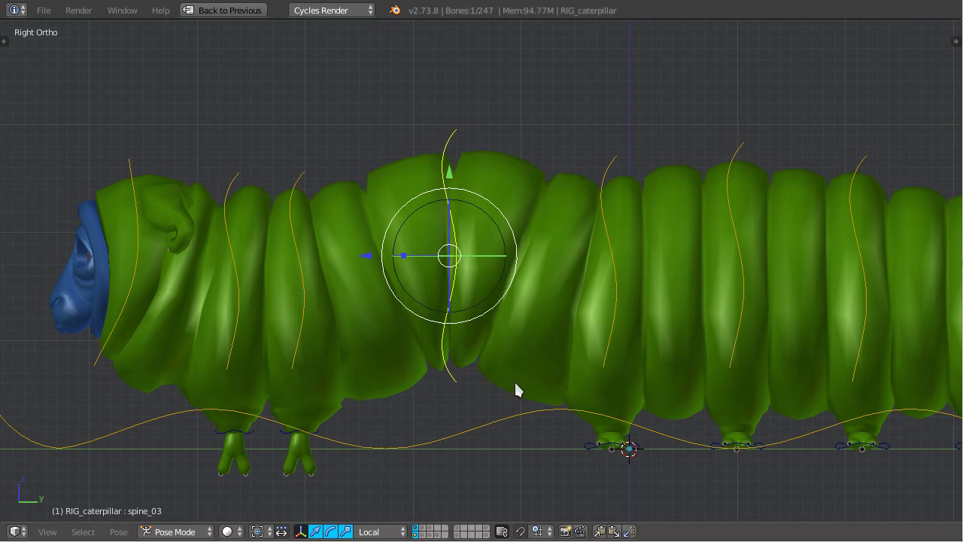
Scale the spine_03 control up slightly and raise it by about 0.02
key(s)
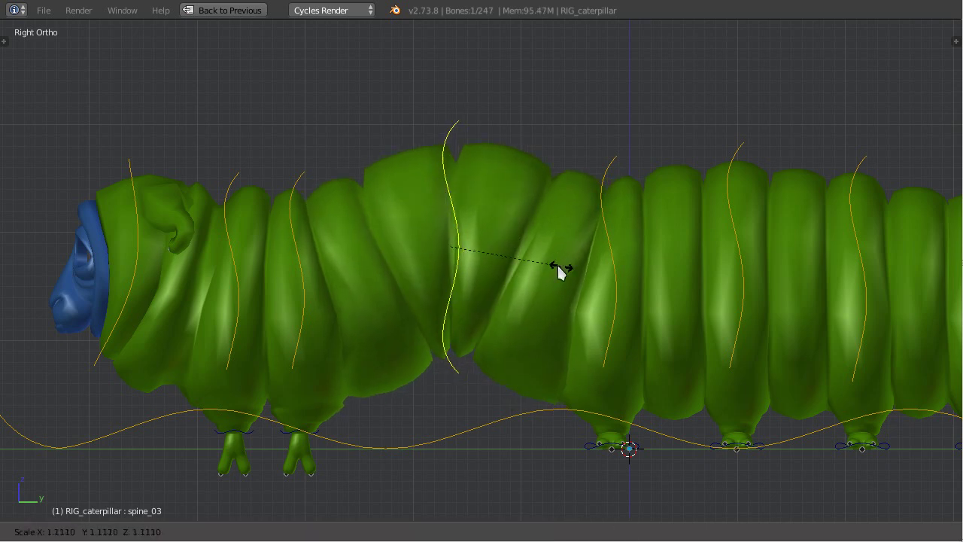
click(560, 272)
key(g)
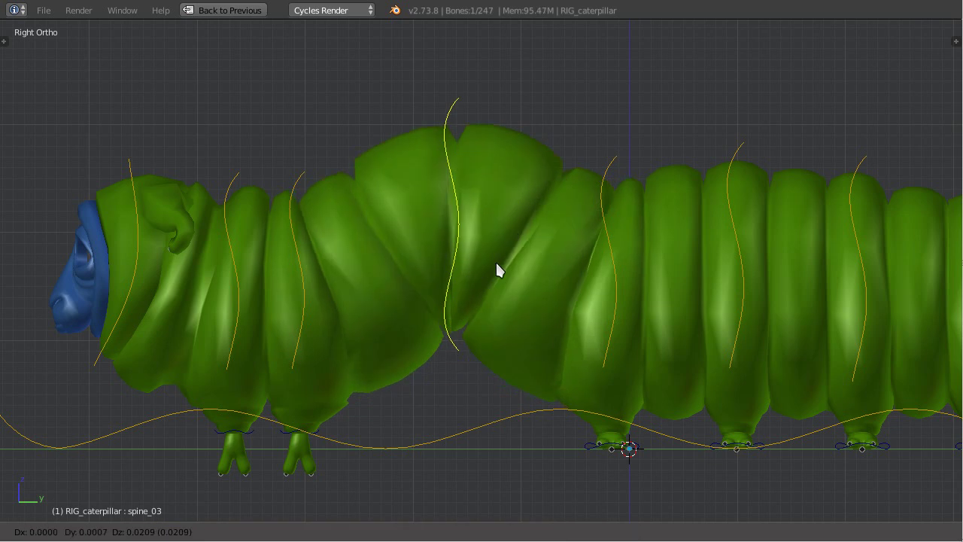
click(496, 265)
Rescale the spine_03 control to test how it spreads the bend over the neighbouring body segments
key(s)
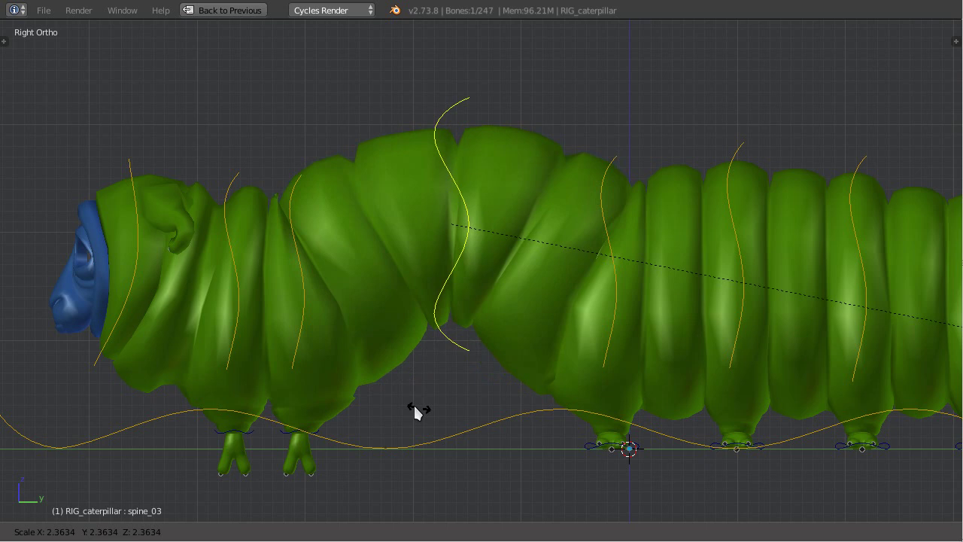
click(45, 364)
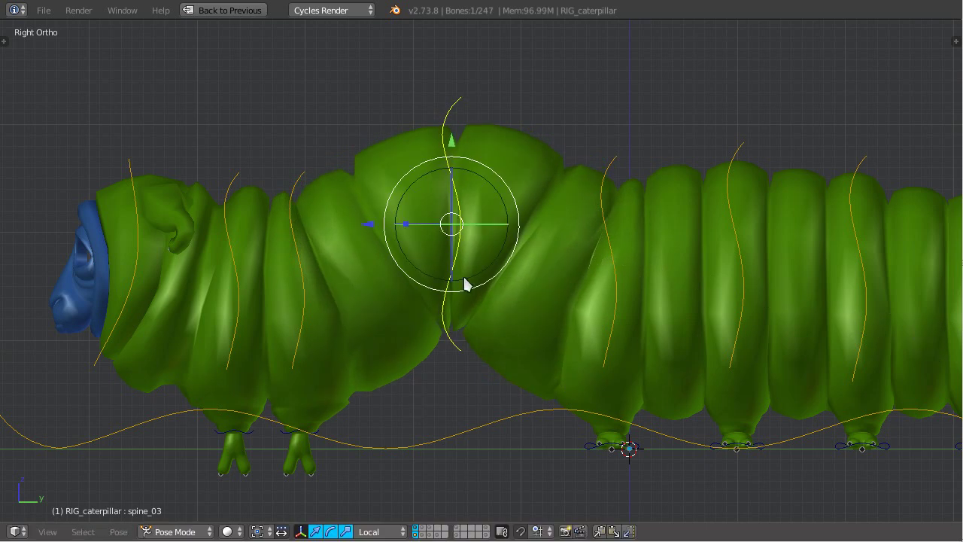
middle_drag(464, 278, 526, 378)
key(KP_Decimal)
scroll(481, 370, down, 7)
key(s)
click(554, 392)
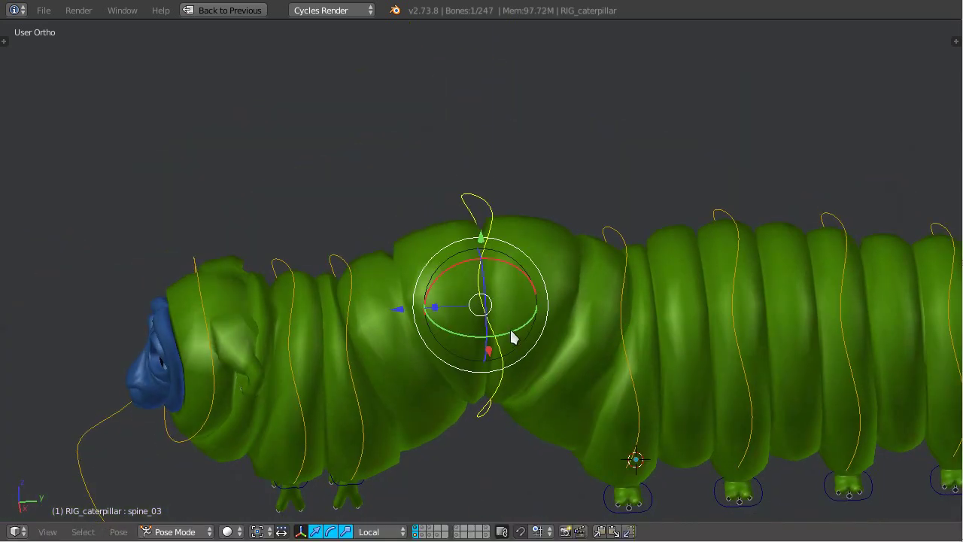
Rotate the spine_03 control around its local Y axis to twist the arched segments
key(r)
key(y)
key(y)
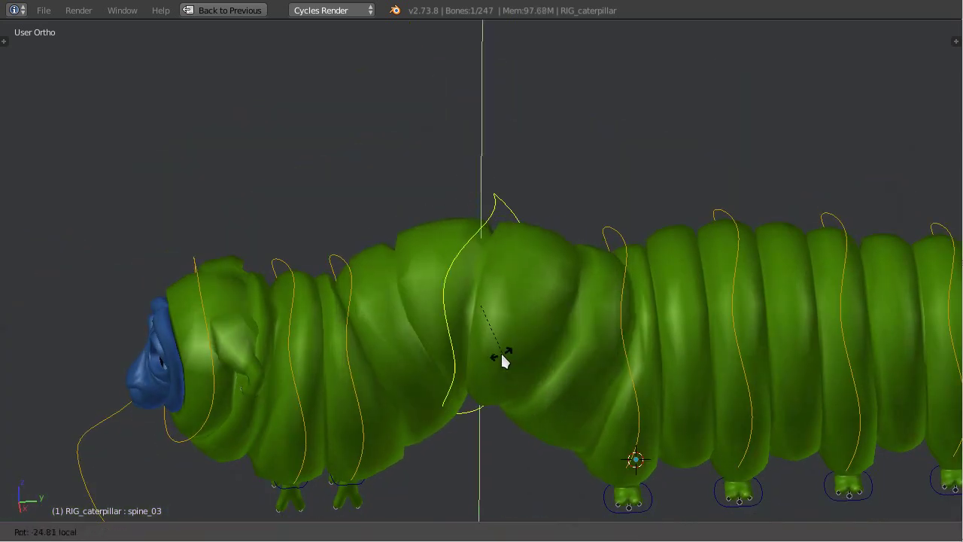
click(532, 398)
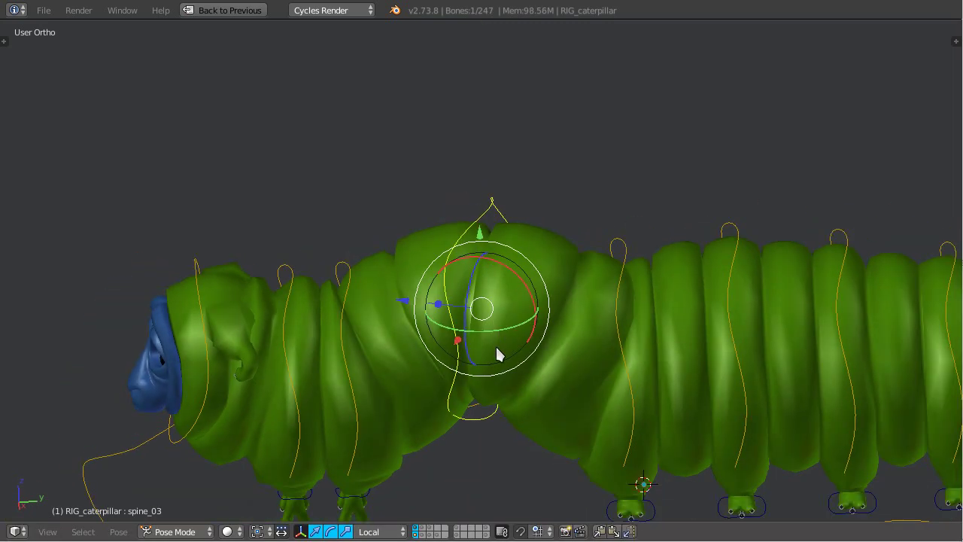
Tilt the spine_03 control around its local X axis so its upper end leans toward the tail
scroll(482, 323, up, 4)
scroll(464, 297, down, 3)
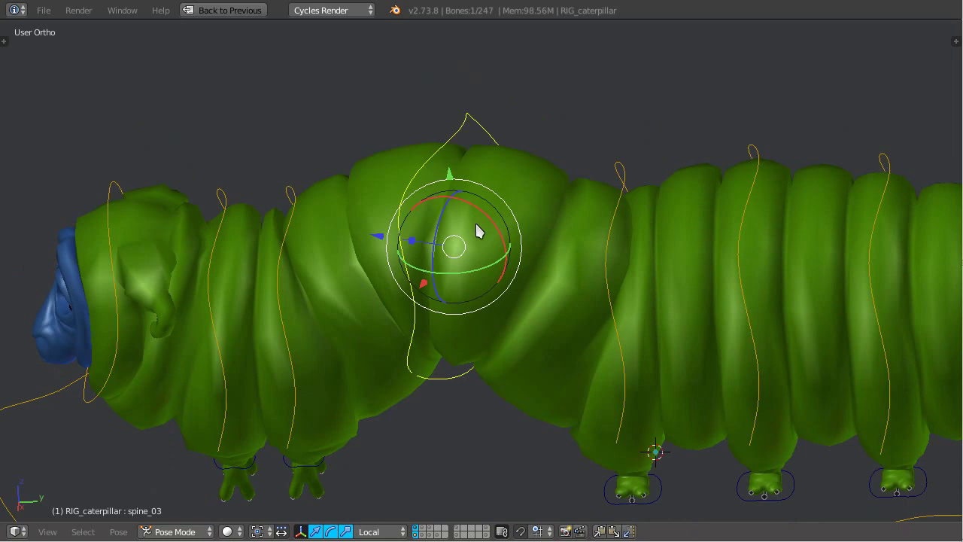
drag(482, 213, 512, 230)
middle_drag(480, 274, 447, 291)
scroll(448, 298, up, 4)
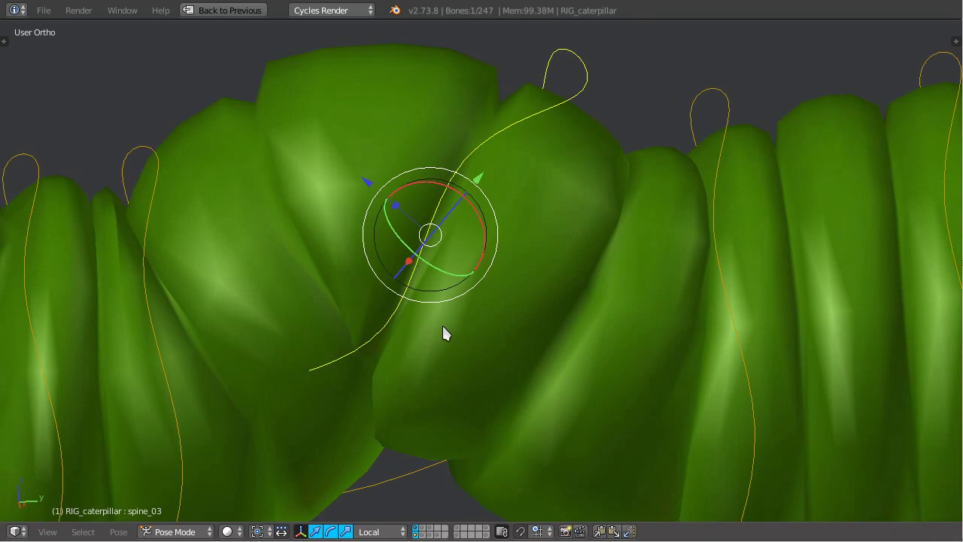
middle_drag(451, 333, 480, 328)
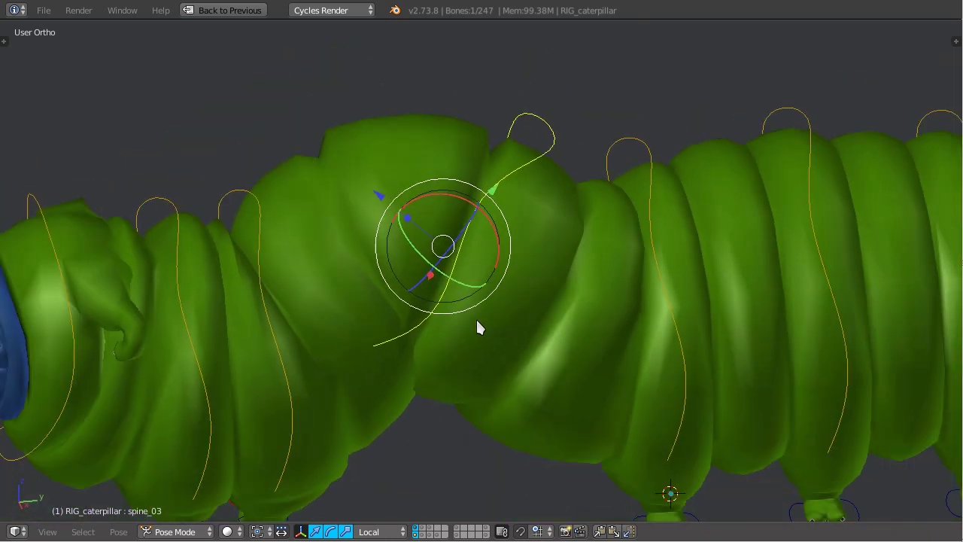
Adjust the spine_03 control's orientation in the right orthographic view with several free trackball rotations
key(KP_1)
key(KP_3)
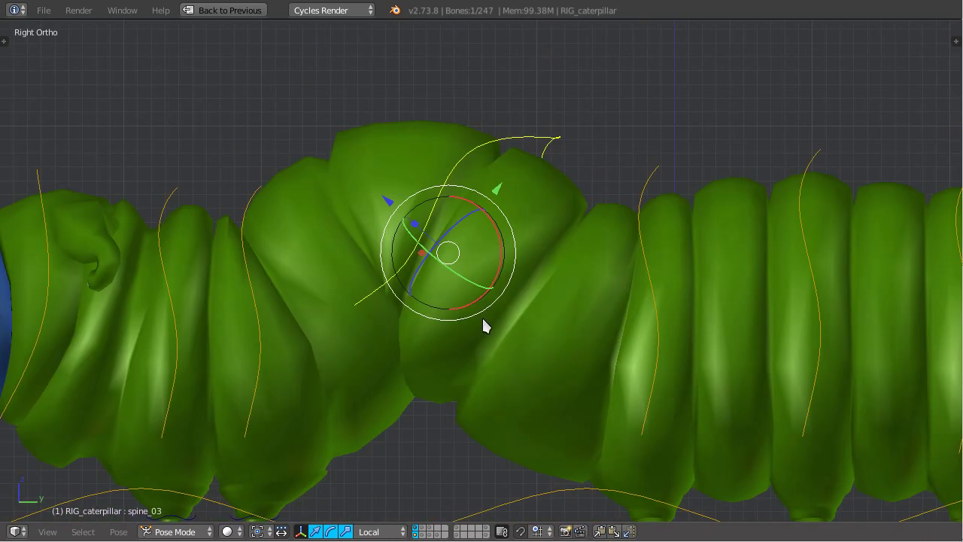
key(r)
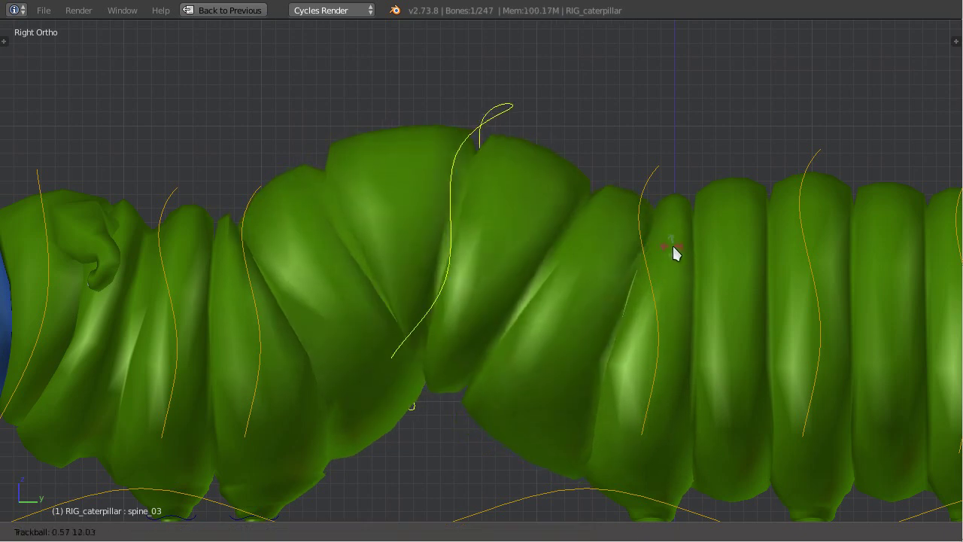
key(r)
click(648, 265)
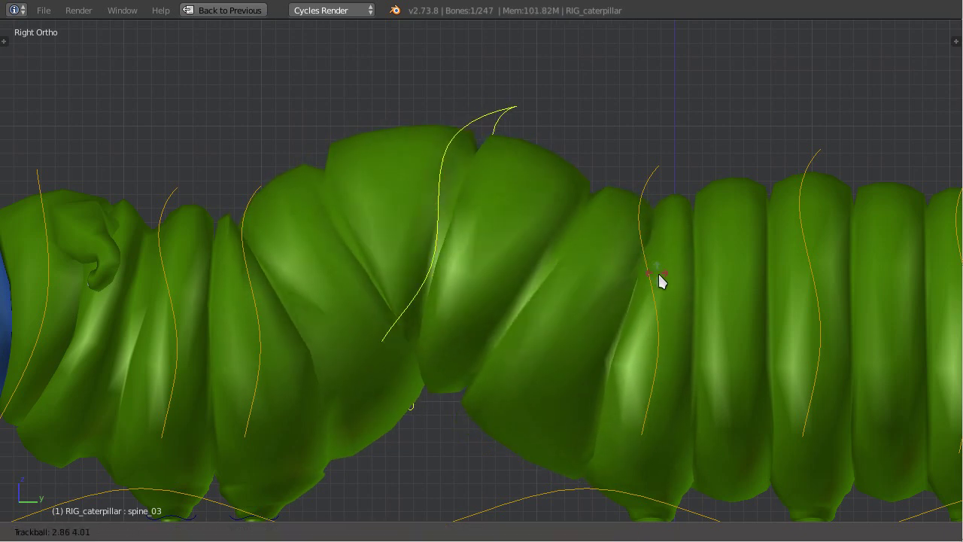
key(r)
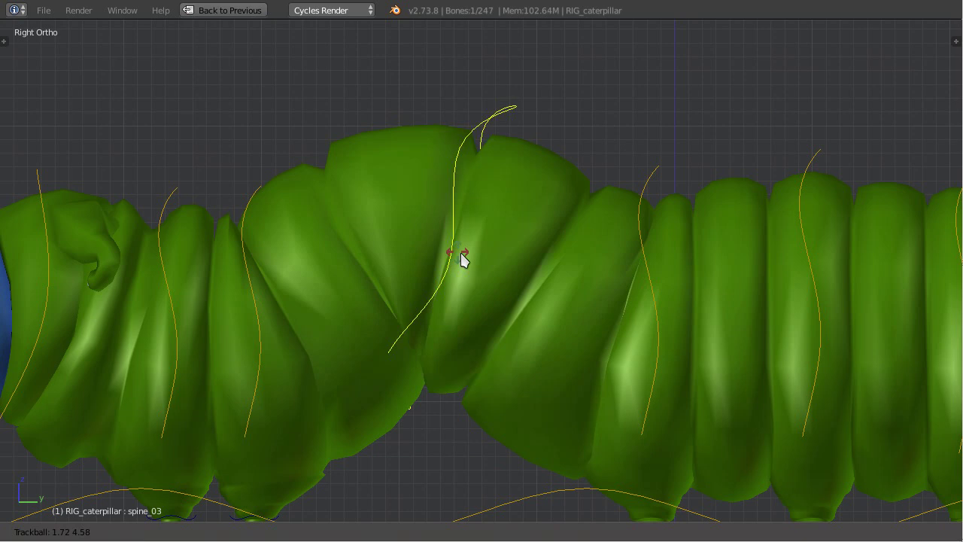
click(461, 260)
key(r)
click(571, 286)
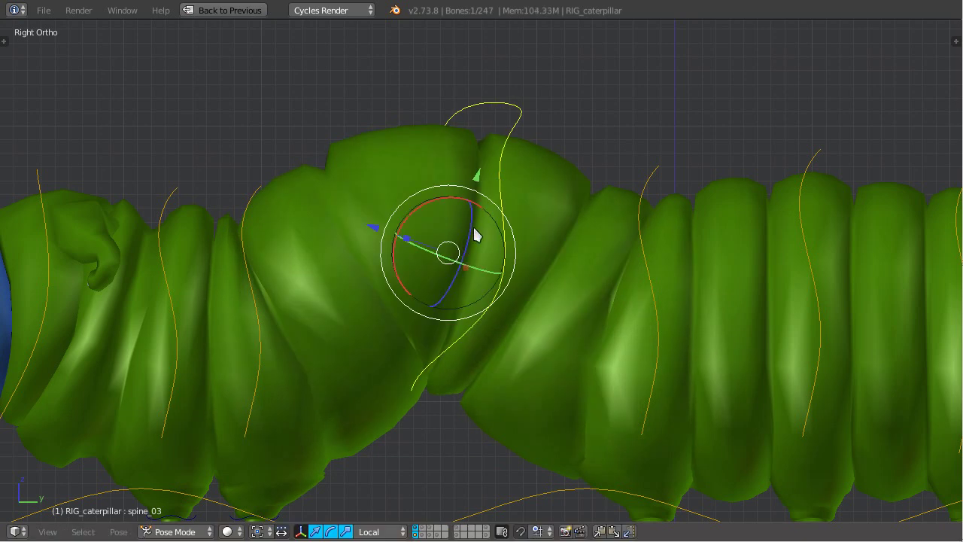
Twist the spine_03 control around a local axis and follow with a free trackball rotation
key(r)
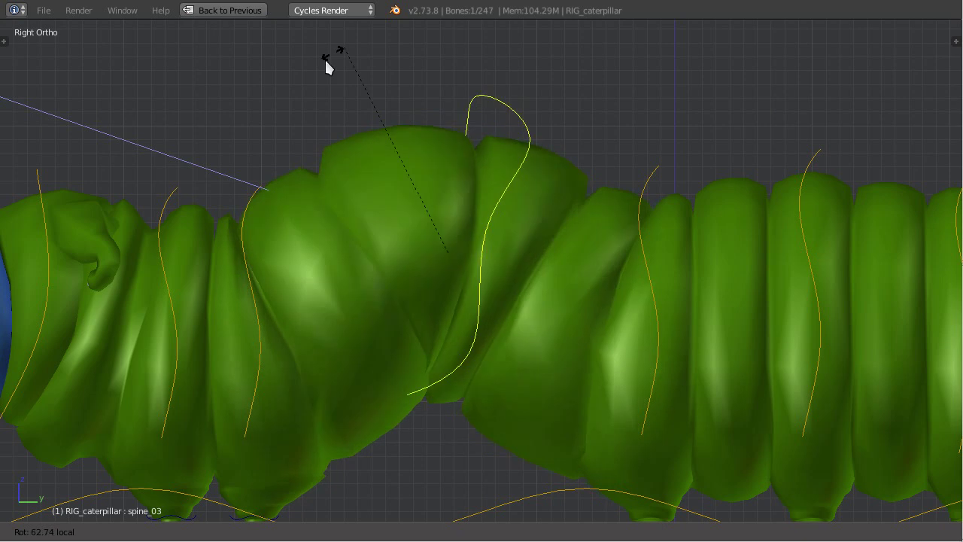
click(545, 271)
key(r)
key(r)
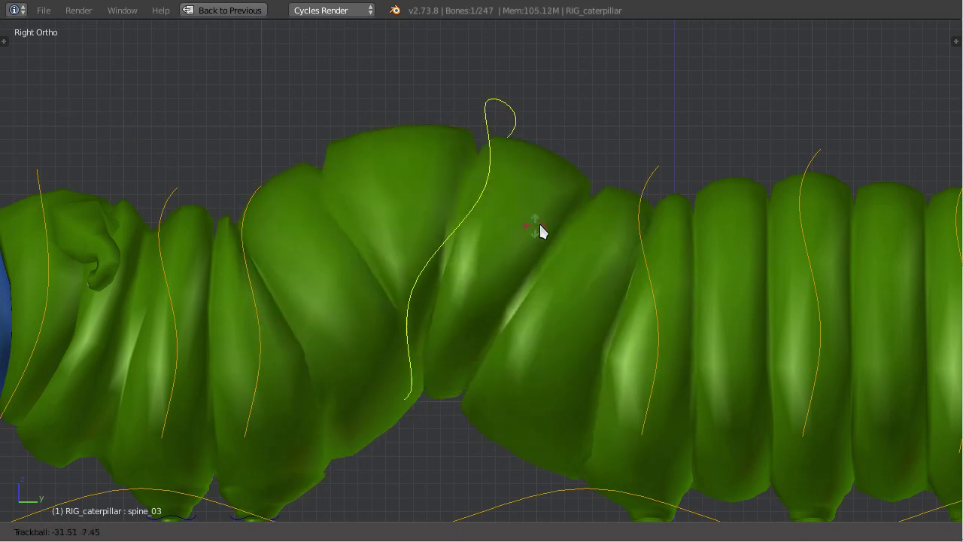
click(543, 272)
Refine the orientation of the spine_03 control with alternating view-axis and trackball rotations
key(r)
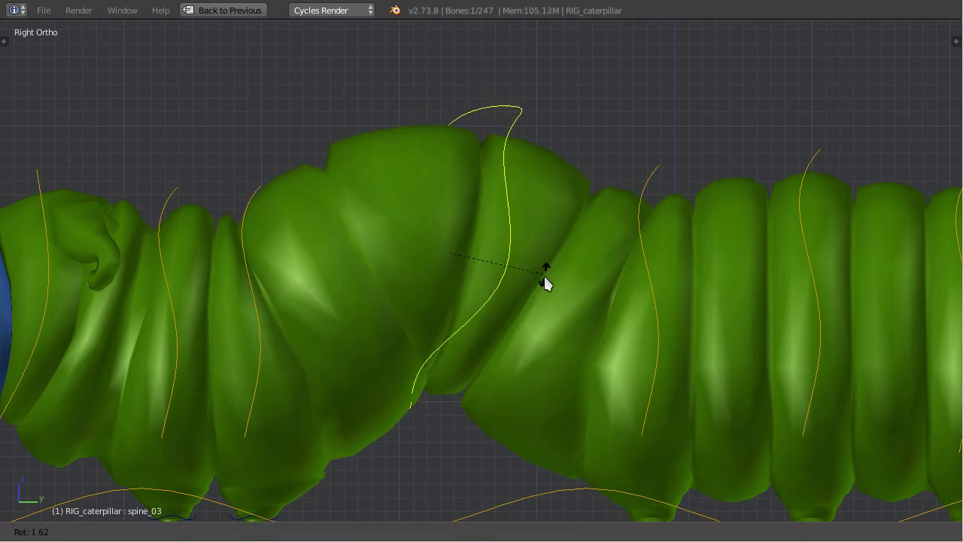
click(511, 262)
key(r)
key(r)
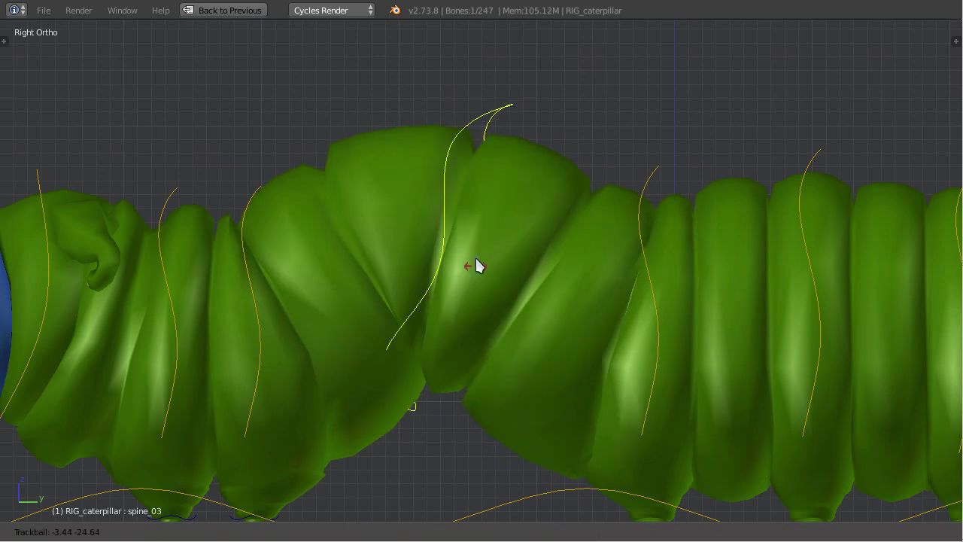
key(r)
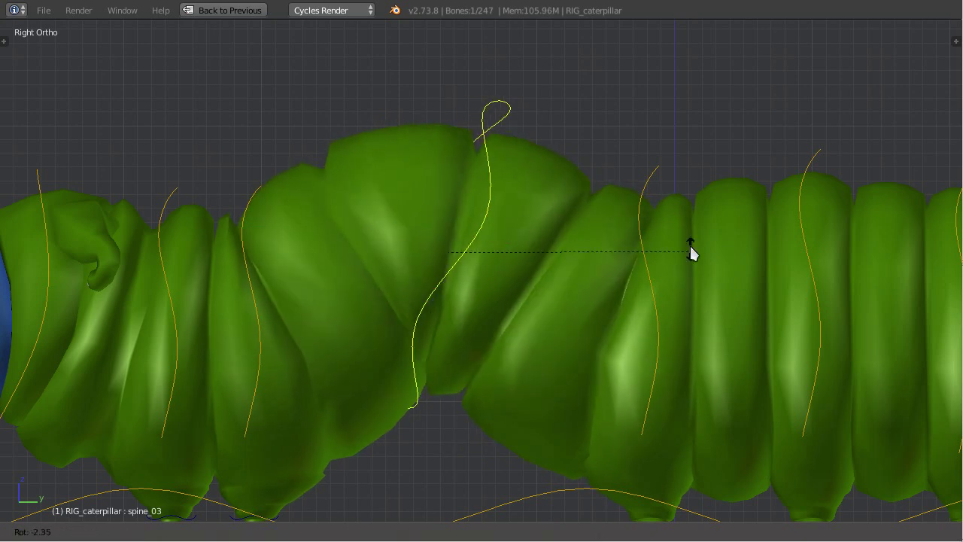
click(671, 197)
Reposition the spine_03 control slightly and trackball-rotate it until it stands nearly upright over the arch
key(g)
click(657, 179)
key(r)
key(r)
click(674, 208)
scroll(662, 233, down, 4)
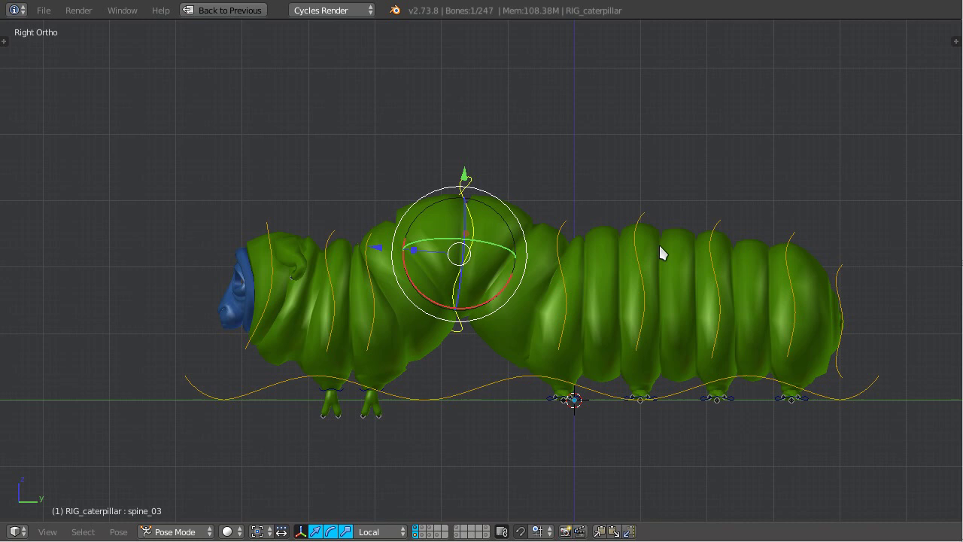
In the top orthographic view, shift the two rearmost spine controls, spine_07 and spine_08, together toward positive X
key(KP_7)
shift+middle_drag(679, 234, 571, 448)
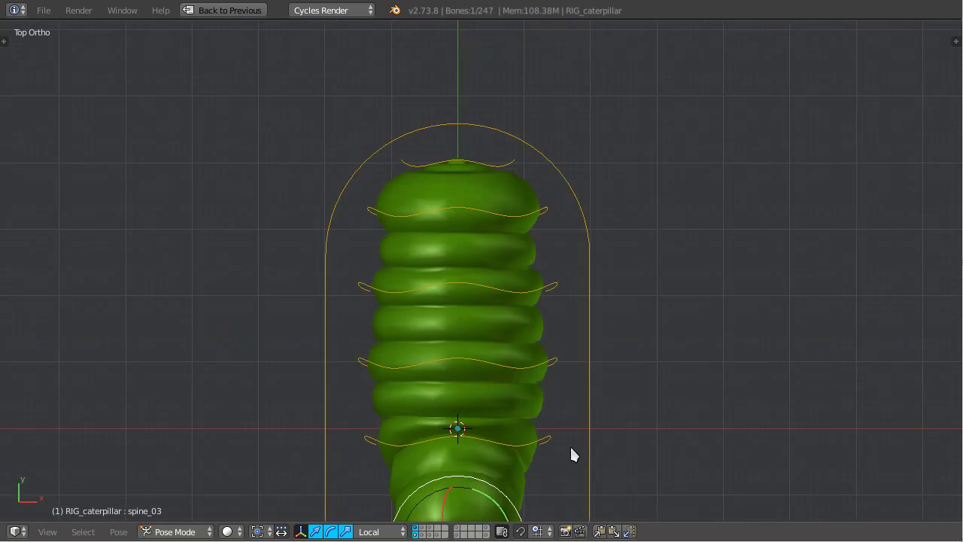
right_click(542, 204)
shift+right_click(518, 162)
scroll(520, 163, down, 4)
key(g)
click(565, 254)
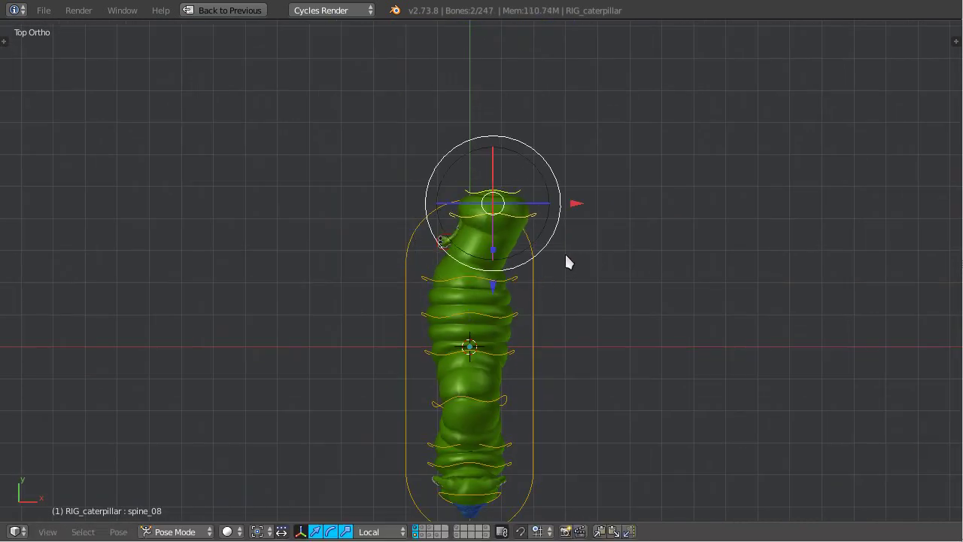
Rotate the spine_07 and spine_08 controls clockwise and move them farther toward positive X to bend the tail
key(r)
click(593, 337)
key(g)
click(629, 331)
Move the spine_07 control inward and shift the spine_06 control toward positive X to follow the tail bend
right_click(568, 238)
key(g)
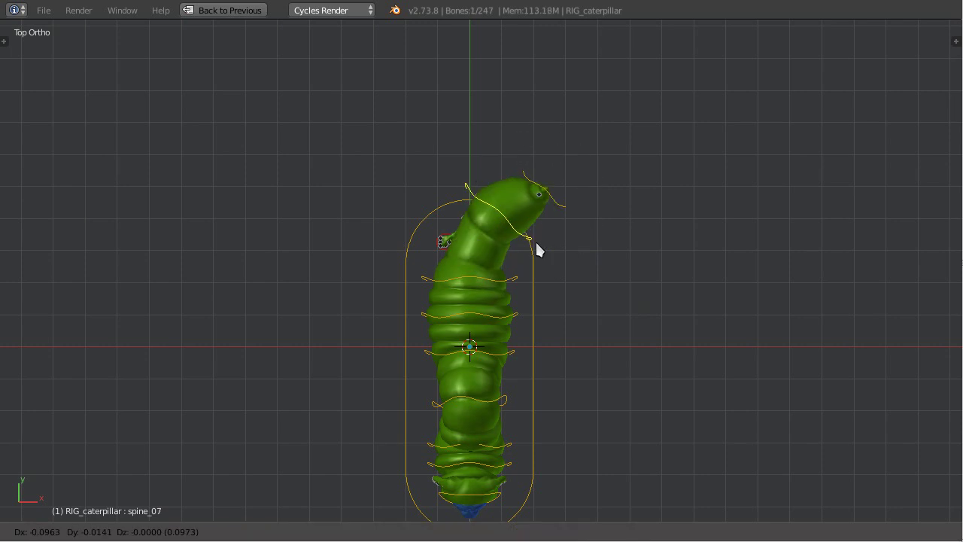
click(534, 246)
scroll(498, 306, up, 3)
right_click(536, 278)
key(g)
click(559, 244)
Reposition the spine_07 control in two moves to even out the tail's curve
right_click(545, 216)
key(g)
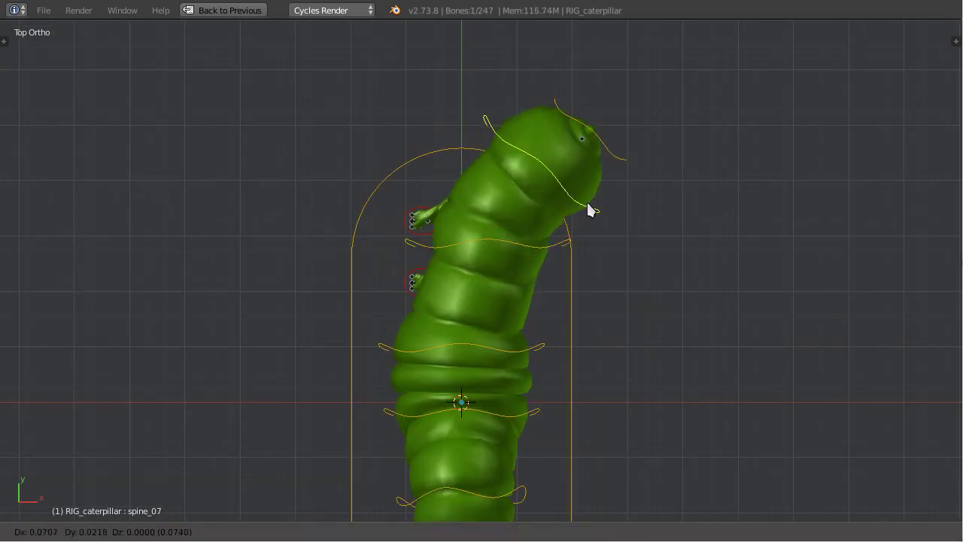
click(589, 202)
key(g)
click(623, 154)
Rotate the spine_06 control clockwise and place it in line with the tail's curve
right_click(563, 249)
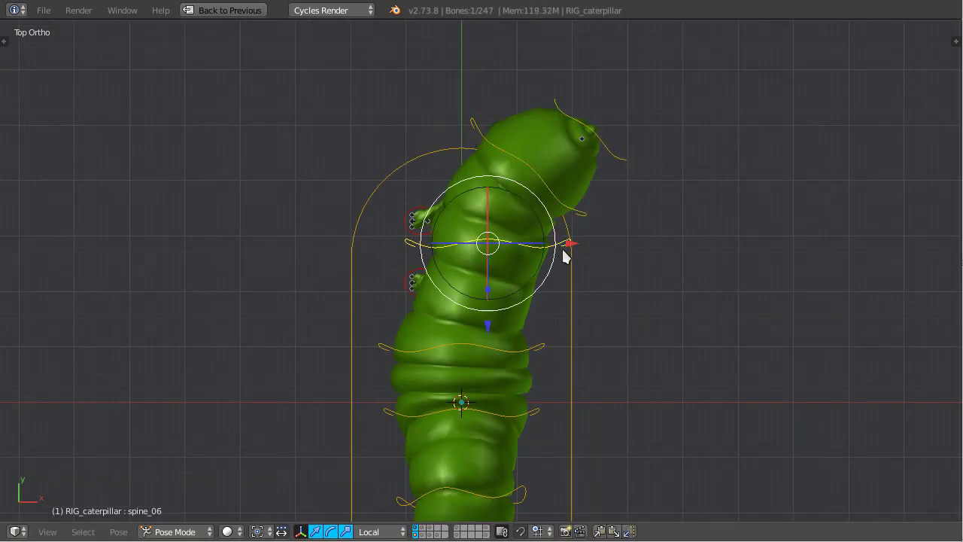
key(r)
click(532, 352)
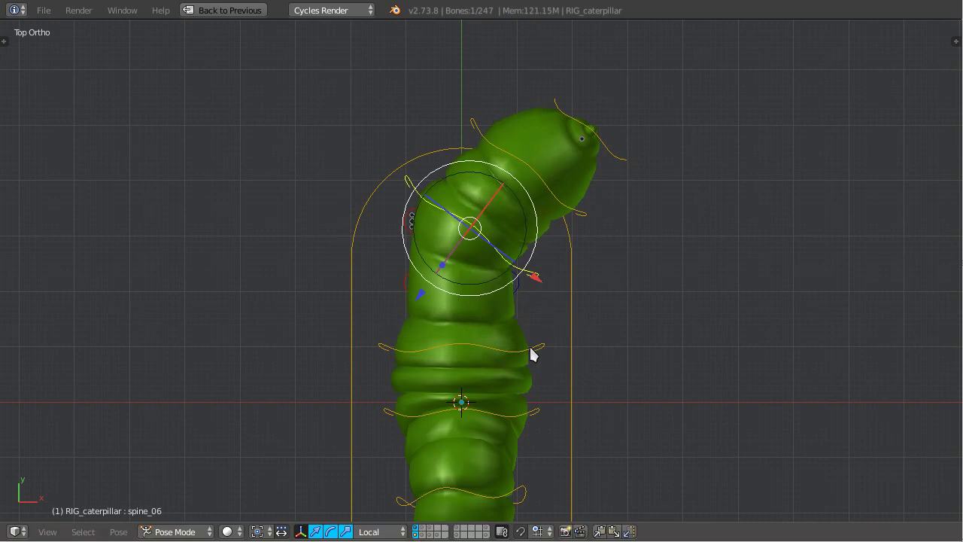
Move the spine_05 control slightly toward the tail and rotate it counterclockwise to shape the body's bend
right_click(530, 348)
key(g)
click(526, 318)
key(r)
click(604, 277)
key(g)
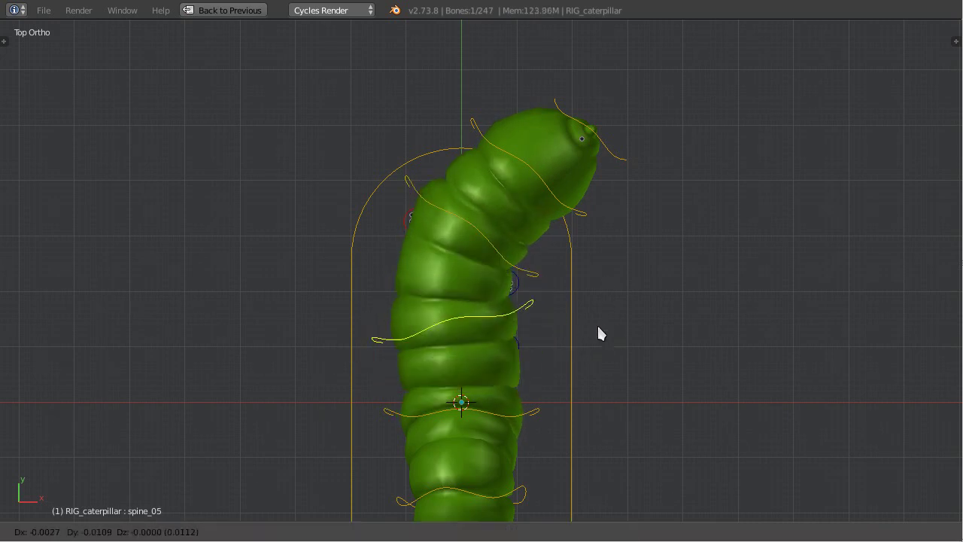
click(600, 333)
Shift the spine_04 control toward positive X and rotate it clockwise about 14 degrees
right_click(539, 406)
key(r)
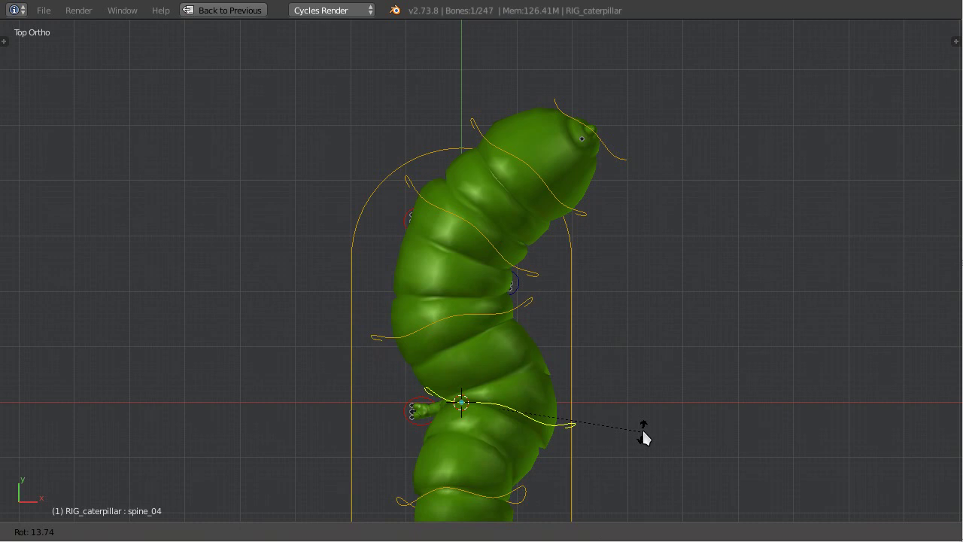
click(644, 435)
scroll(512, 426, down, 3)
Select the spine_01 and head controls together, shift them toward positive X and rotate them to turn the head sideways
right_click(510, 472)
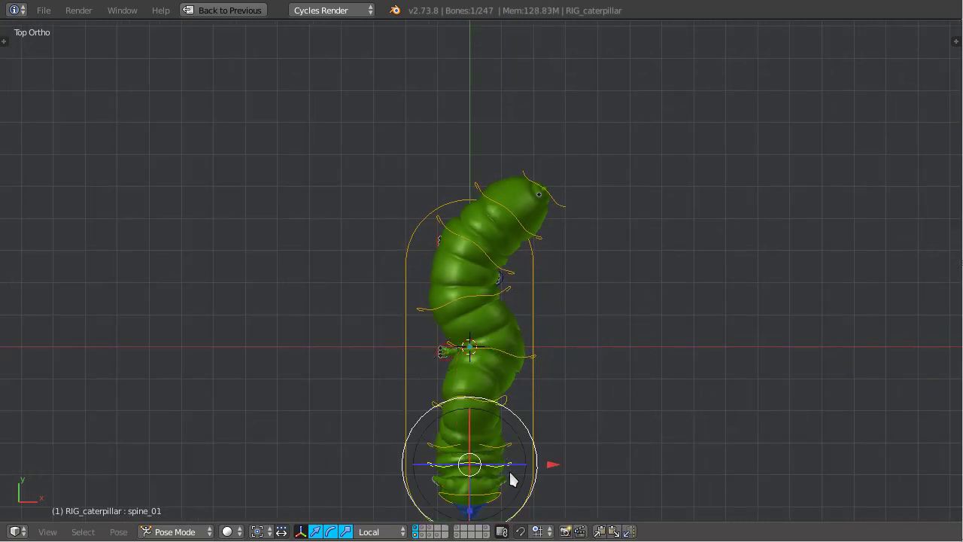
scroll(554, 363, up, 4)
shift+middle_drag(564, 447, 553, 245)
scroll(556, 265, down, 3)
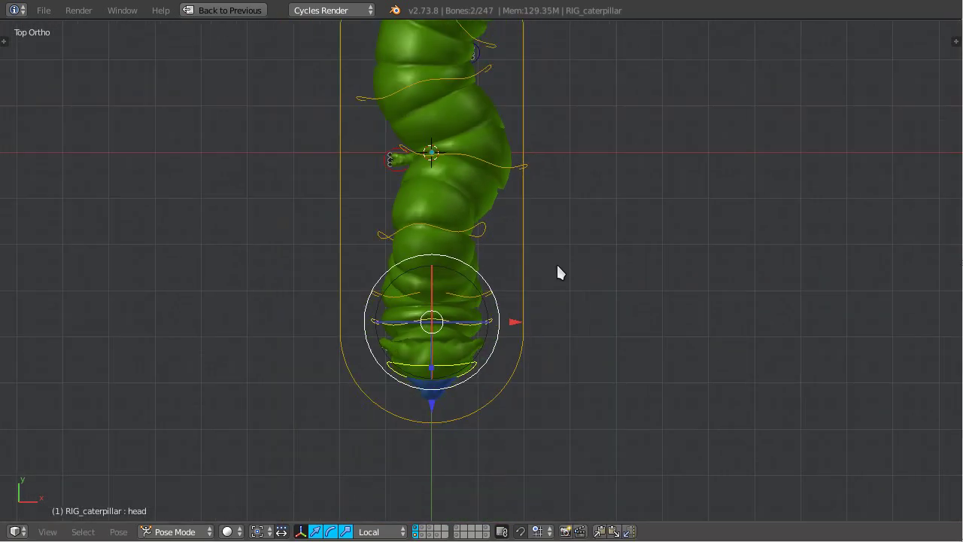
key(g)
click(558, 319)
key(r)
click(500, 292)
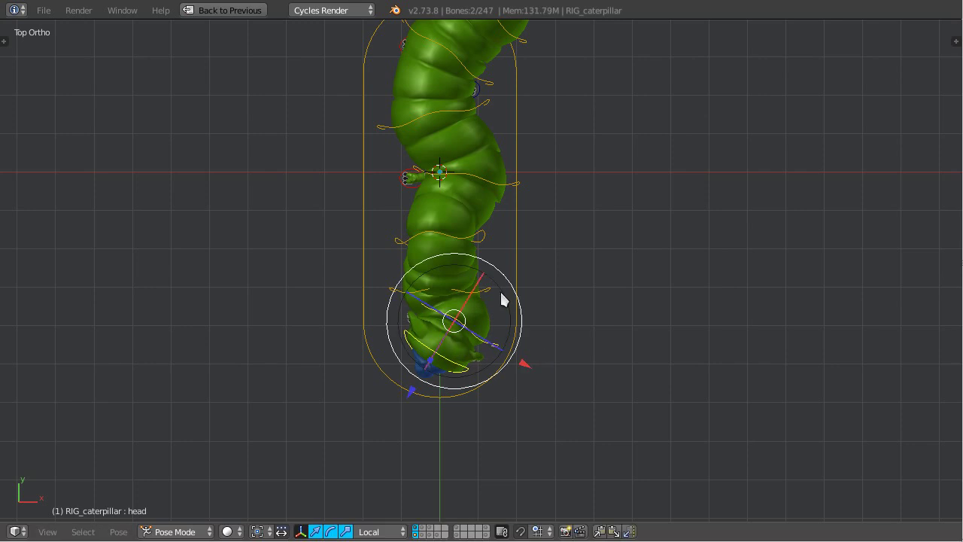
Move the spine_02 control slightly toward positive X to blend the front segments
right_click(498, 291)
key(g)
click(513, 291)
In the right orthographic view, scale up the spine_03 control to widen the arch
key(KP_3)
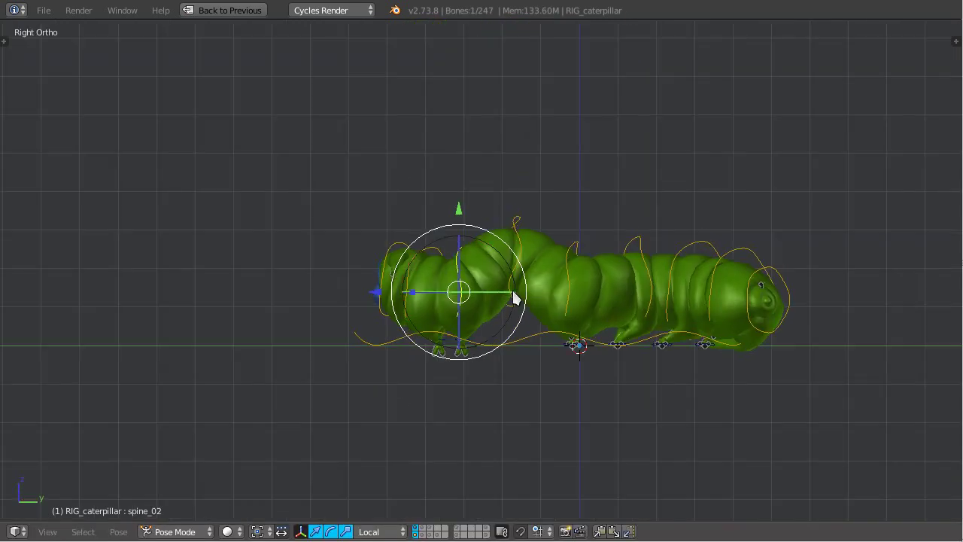
scroll(490, 301, up, 2)
right_click(534, 321)
key(s)
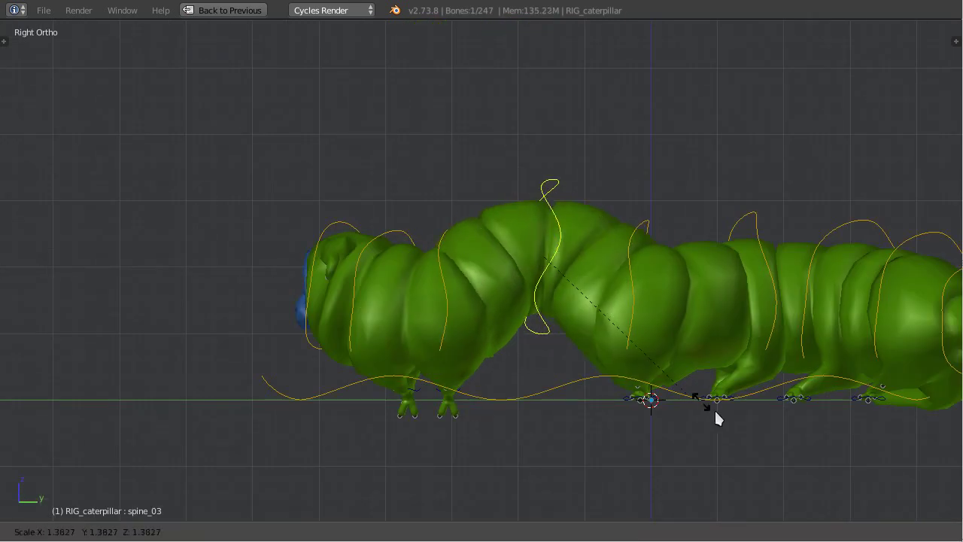
click(705, 392)
Restore the full window layout from the maximized viewport and examine the posed caterpillar from several angles
scroll(519, 335, up, 1)
middle_drag(508, 333, 460, 343)
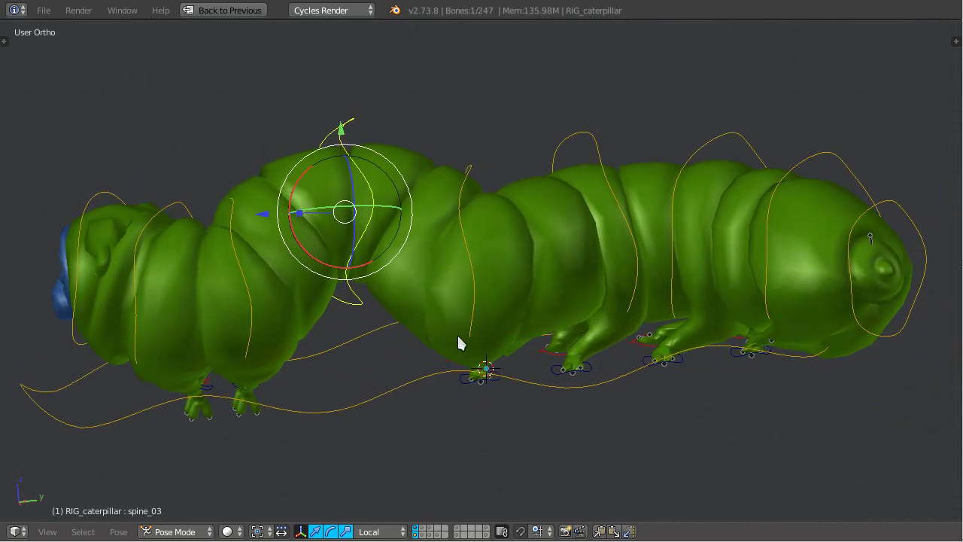
key(shift+space)
shift+middle_drag(433, 263, 548, 272)
scroll(440, 294, up, 3)
scroll(439, 294, down, 3)
middle_drag(439, 295, 480, 364)
scroll(462, 307, up, 2)
middle_drag(462, 307, 431, 187)
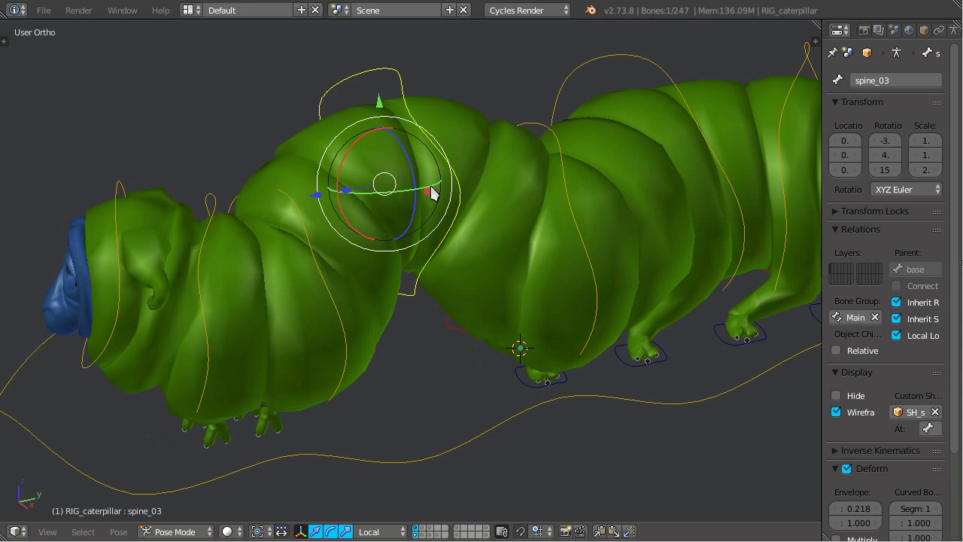
Examine the rig's hidden bones in wireframe shading and return to solid shading
key(z)
middle_drag(504, 307, 342, 340)
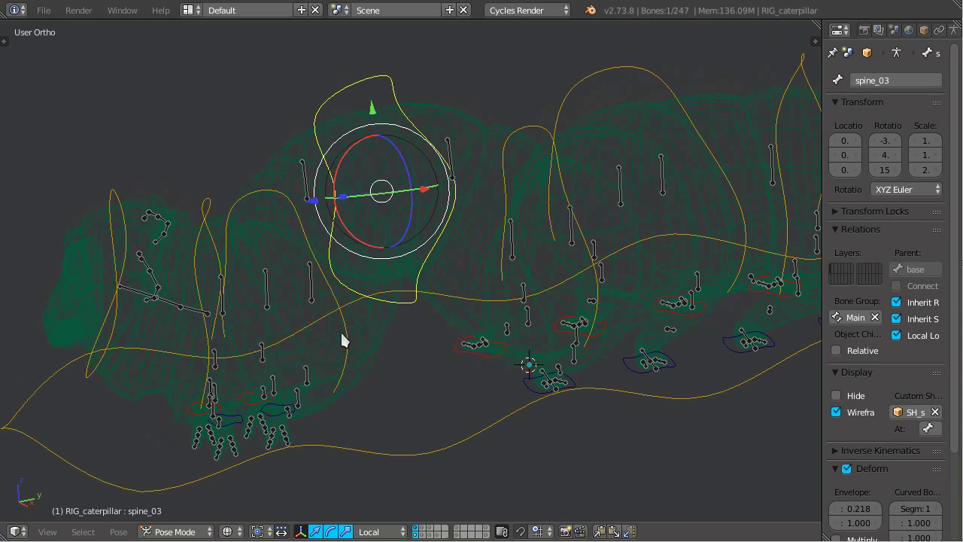
mouse_move(294, 276)
middle_down()
mouse_move(264, 326)
mouse_move(544, 359)
mouse_move(545, 304)
middle_up()
key(z)
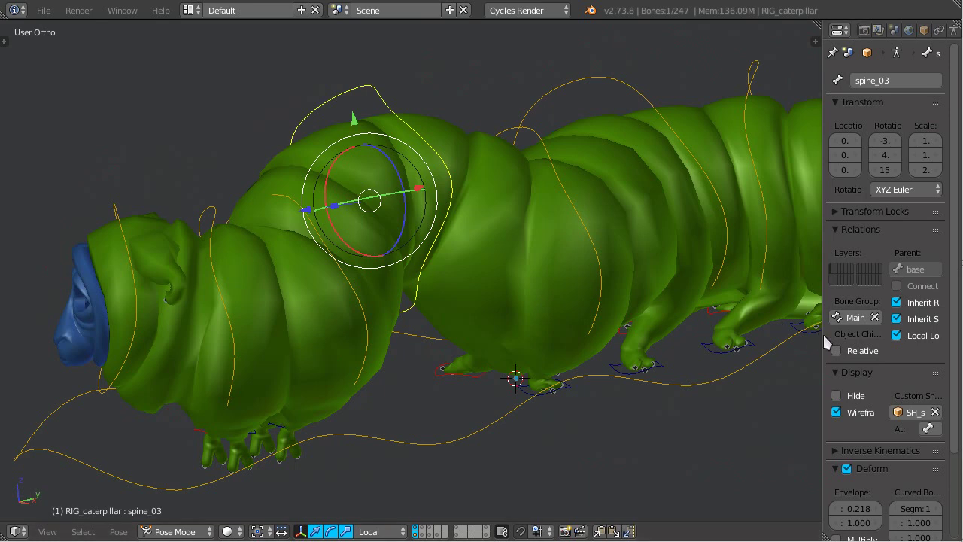
Widen the Properties editor, enable X-Ray display for the armature, and maximize the 3D view again
drag(818, 335, 773, 331)
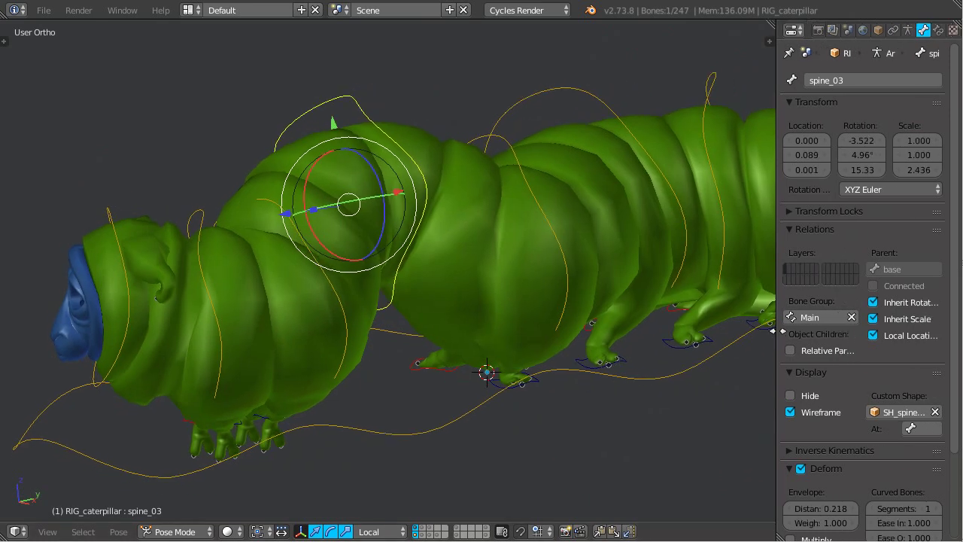
click(908, 30)
click(873, 292)
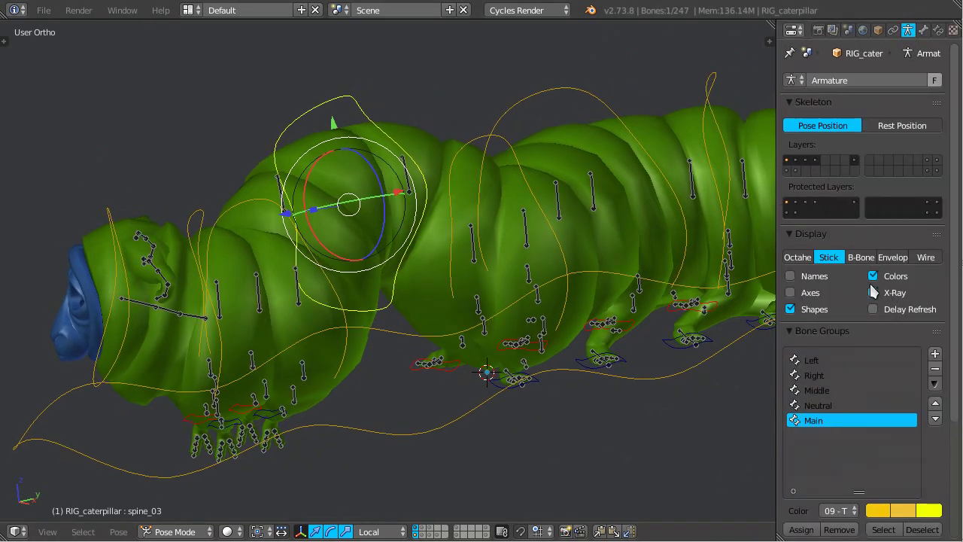
scroll(532, 318, up, 3)
key(ctrl+Up)
middle_drag(517, 332, 512, 312)
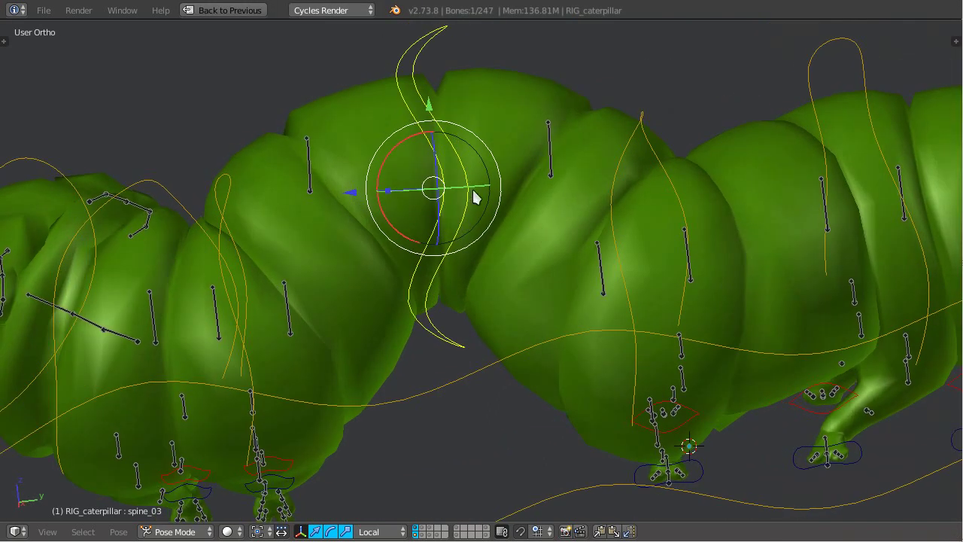
Try rescaling the spine_03 control to test how its two secondary bones spread apart
key(s)
right_click(556, 181)
scroll(556, 182, down, 4)
key(s)
right_click(555, 188)
Scale down the spine_03 control in two passes, the second to about 0.84, drawing its secondary bones closer
scroll(557, 190, up, 4)
key(s)
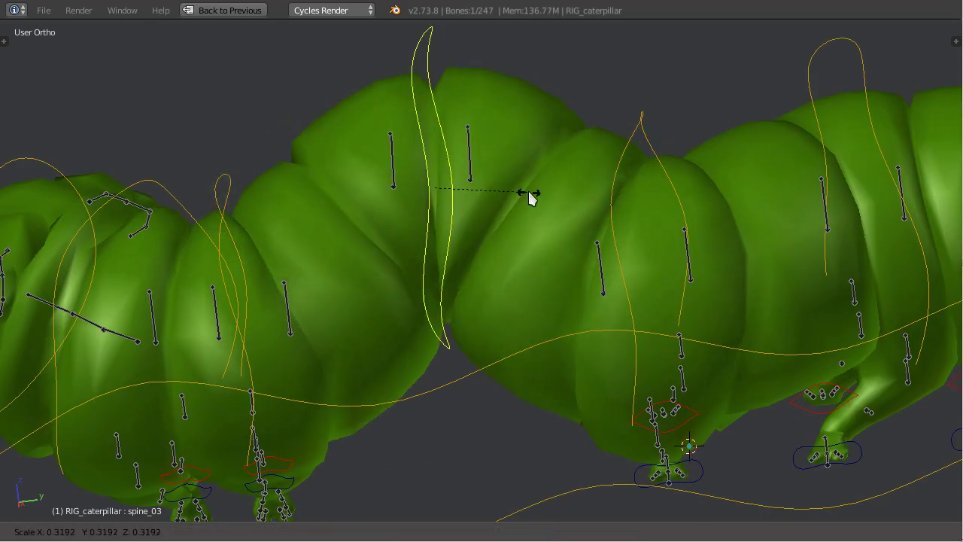
click(670, 196)
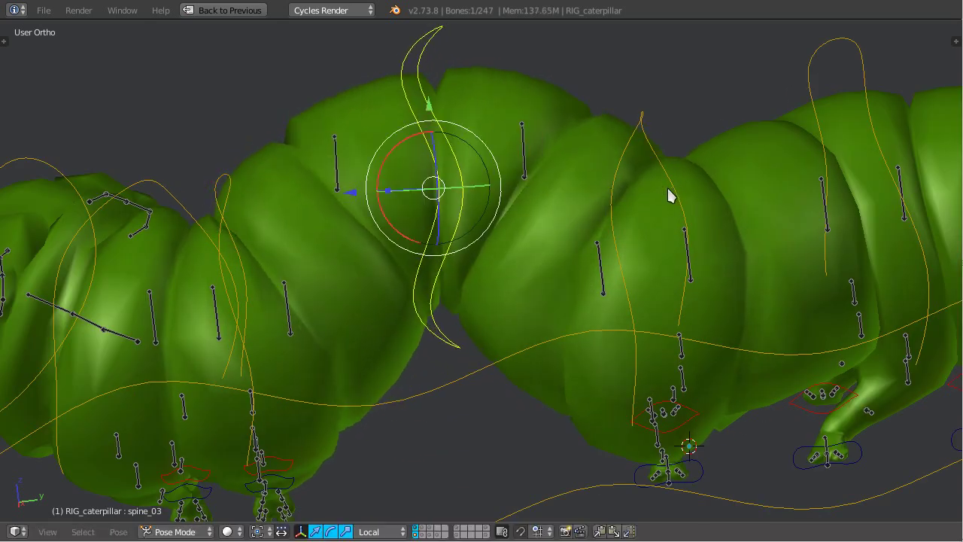
key(s)
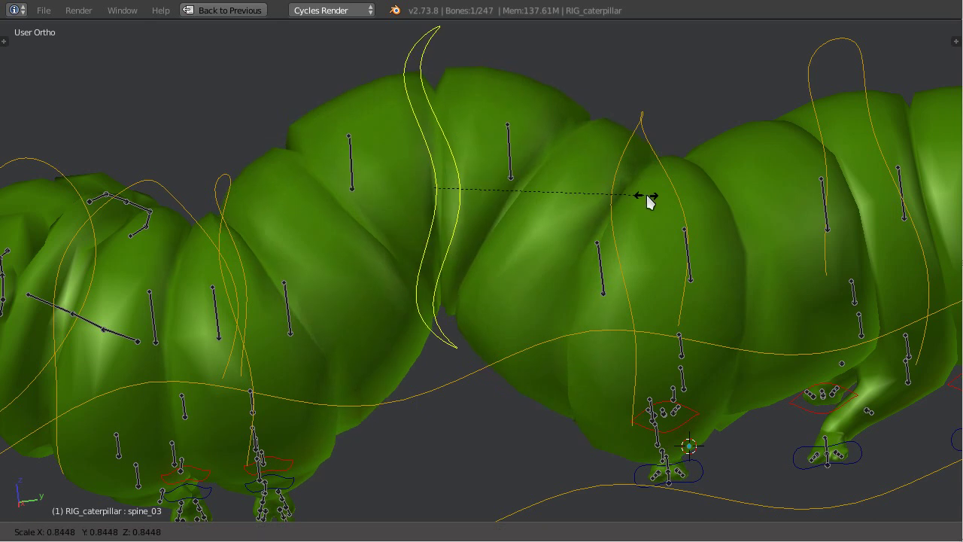
click(647, 196)
Move the secondary bone spine_03.B to adjust the rear half of the arch separately
right_click(509, 160)
key(g)
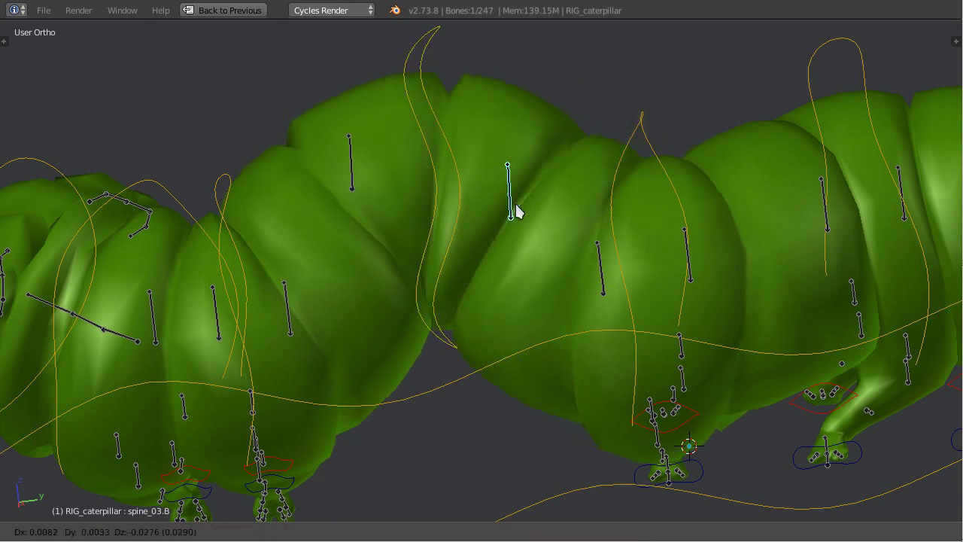
click(537, 188)
Try scaling up the spine_03 control and undo the change
right_click(507, 212)
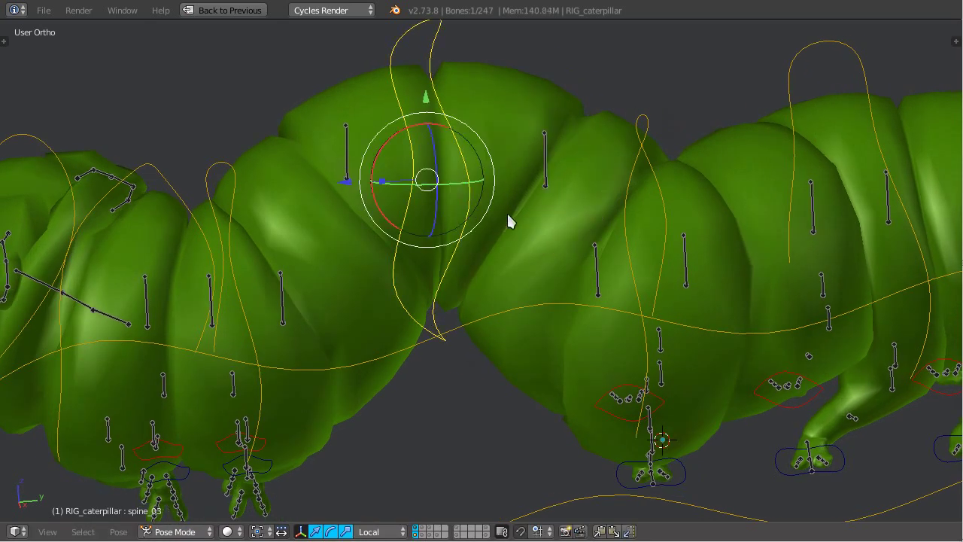
key(s)
click(718, 222)
key(ctrl+z)
Raise the front secondary bone of spine_03 and move spine_02.B backward and down
right_click(544, 249)
right_drag(351, 158, 357, 135)
right_drag(281, 308, 313, 363)
scroll(388, 337, down, 2)
middle_drag(374, 257, 445, 243)
middle_drag(324, 260, 270, 265)
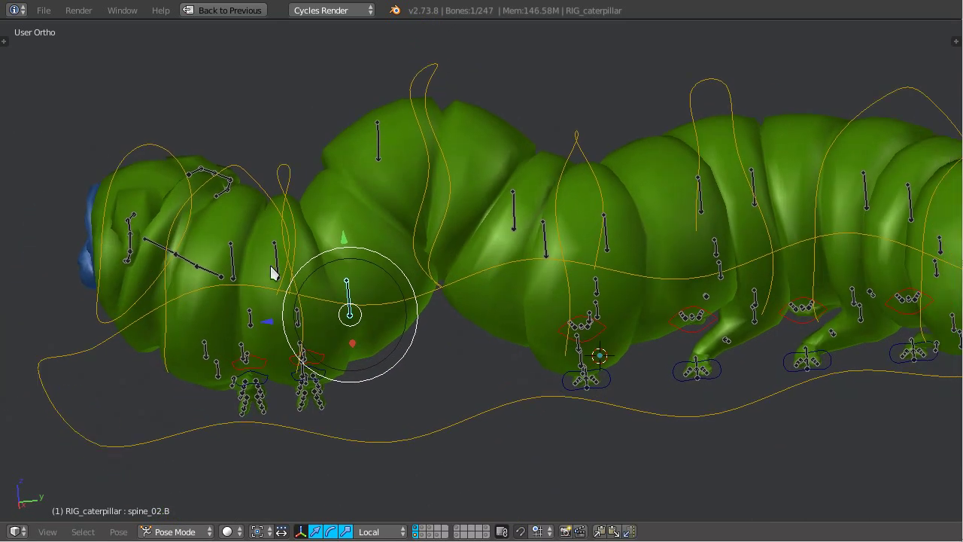
Raise spine_03.B and move the secondary bone just behind it forward and down
scroll(529, 298, up, 2)
right_drag(572, 241, 528, 272)
right_drag(531, 194, 532, 150)
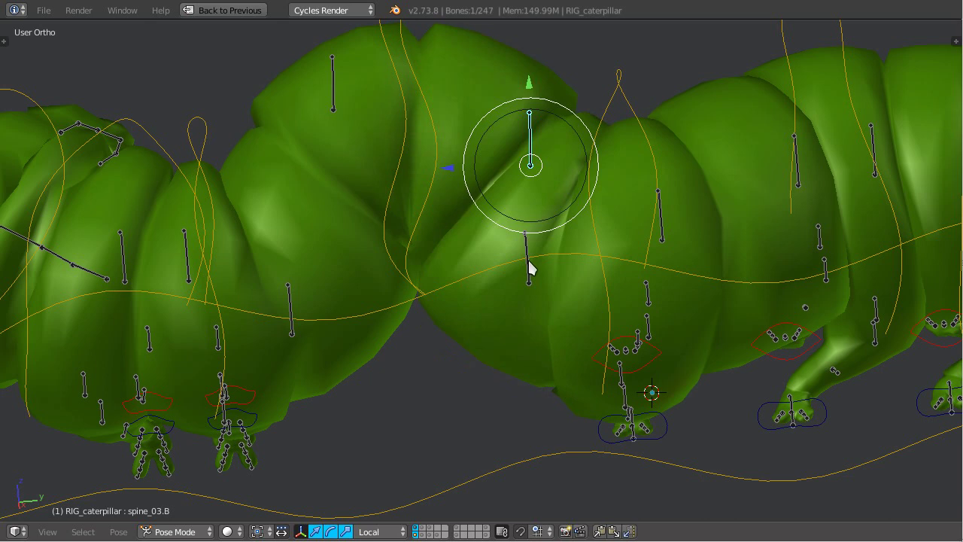
right_drag(529, 261, 529, 279)
Nudge the secondary bone spine_02.B slightly lower
right_drag(291, 314, 291, 325)
scroll(331, 317, down, 3)
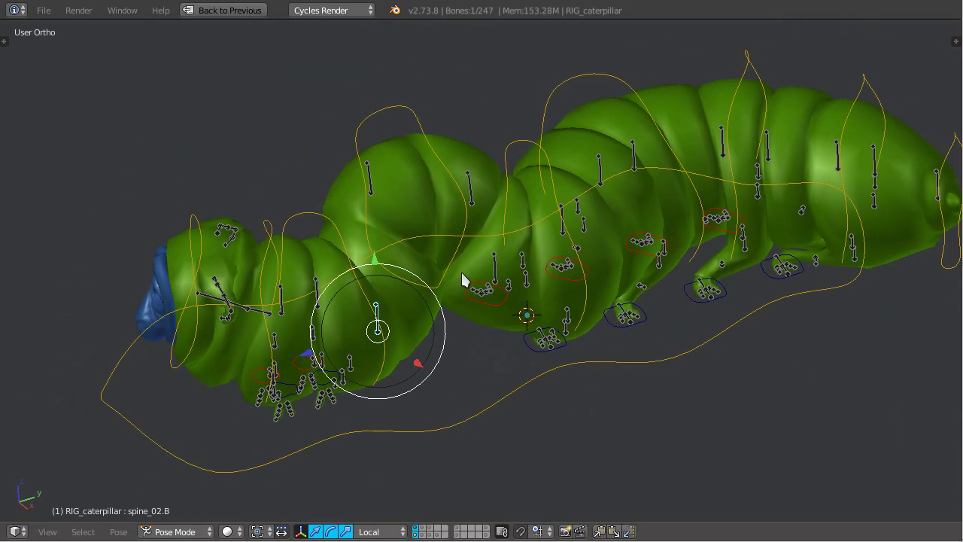
scroll(453, 263, up, 4)
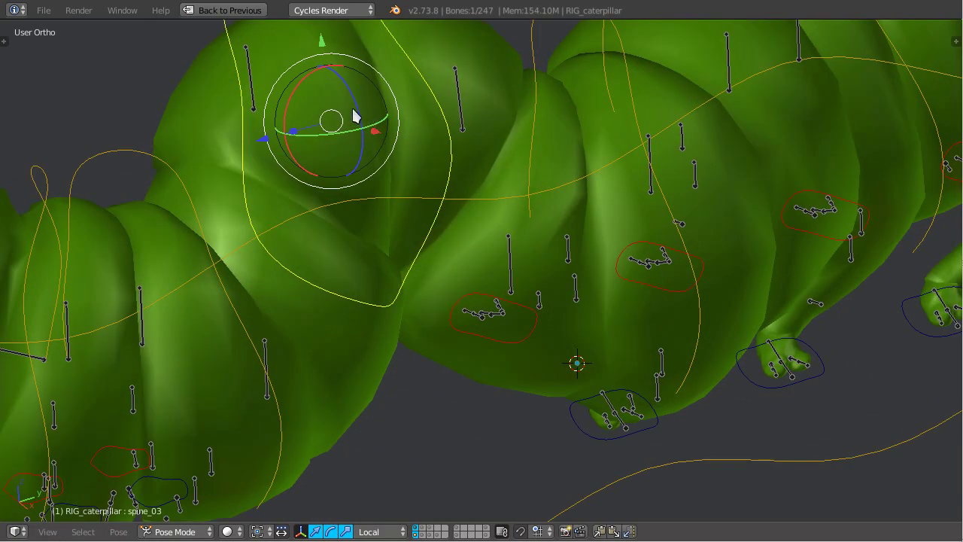
Nudge the spine_03 control slightly upward
drag(353, 110, 350, 103)
scroll(520, 188, down, 6)
shift+middle_drag(653, 276, 497, 335)
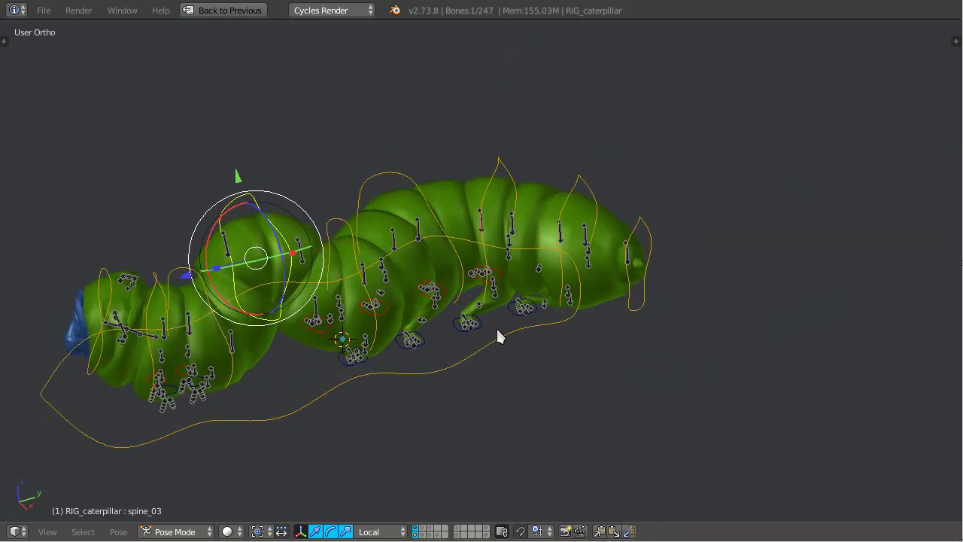
In the top view, move the foot_3.L and foot_3.R controls together toward the tail
key(KP_7)
shift+middle_drag(419, 252, 358, 324)
scroll(358, 323, up, 3)
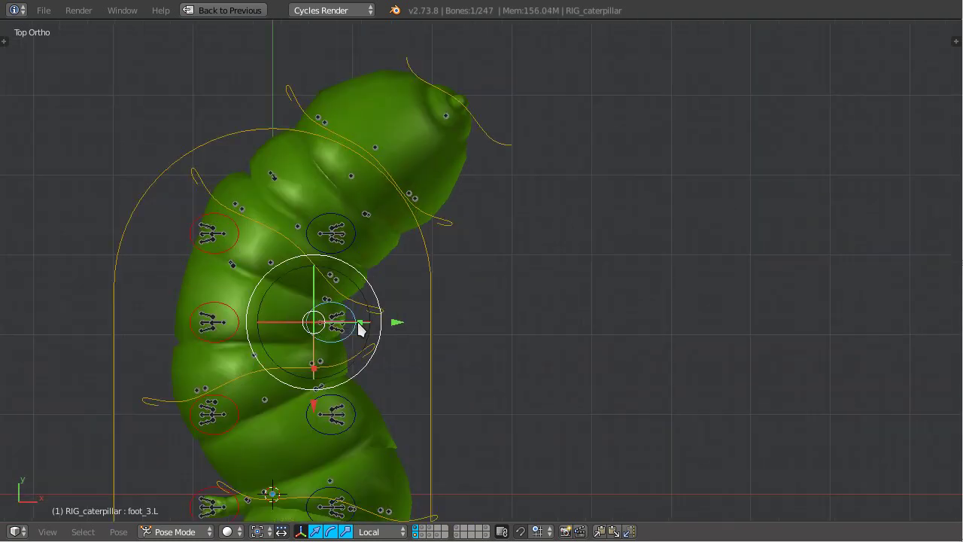
shift+right_click(184, 348)
scroll(225, 359, down, 4)
key(g)
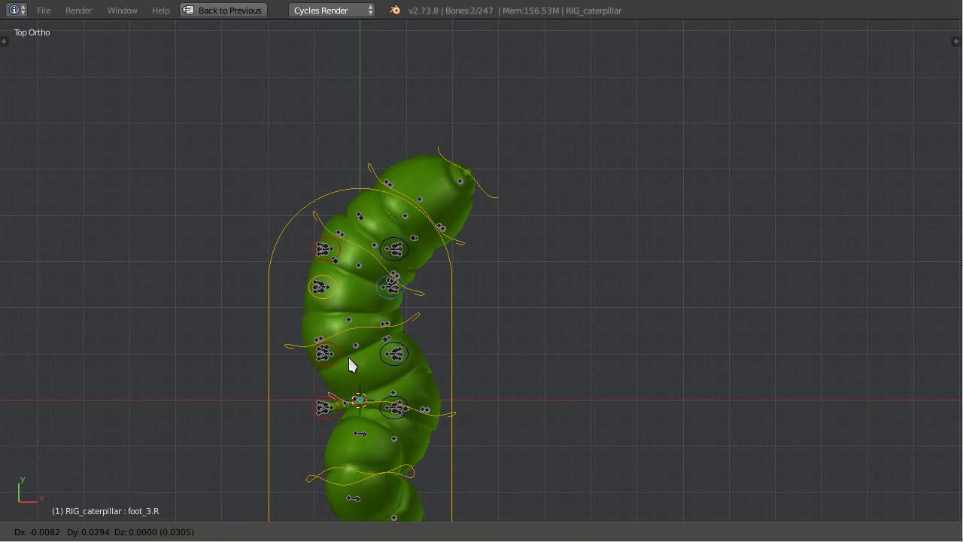
scroll(512, 304, up, 3)
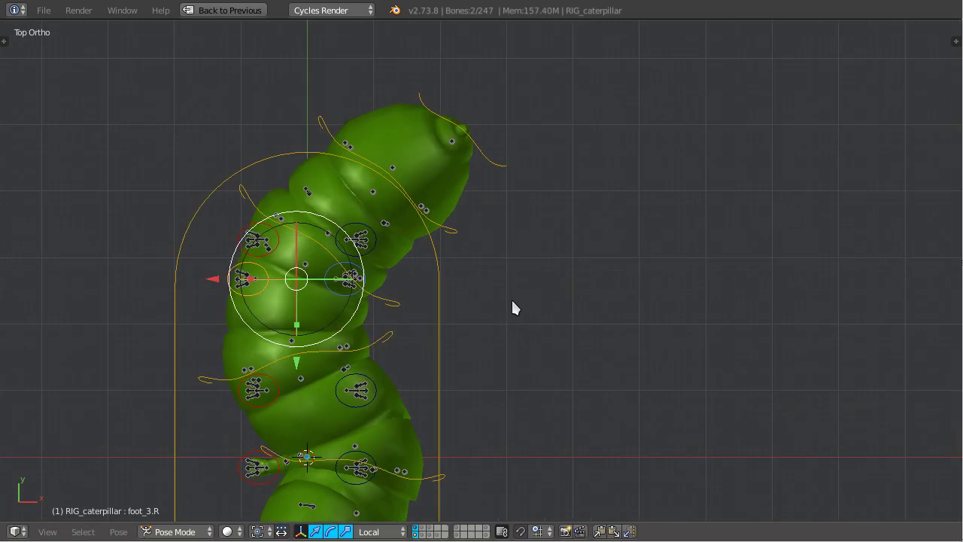
key(g)
click(560, 390)
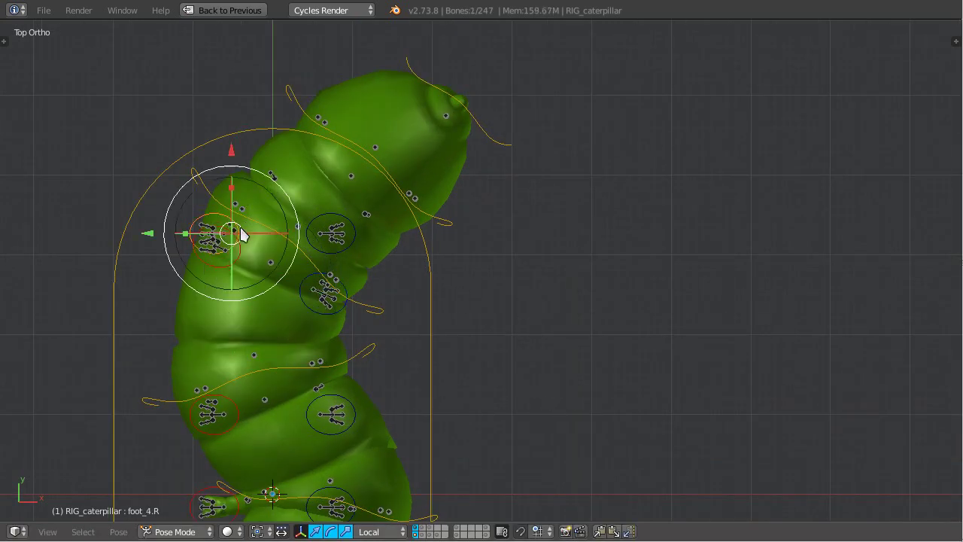
Move the foot_4.L and foot_4.R controls under the tail segment and rotate them to match the body's bend
key(r)
click(575, 392)
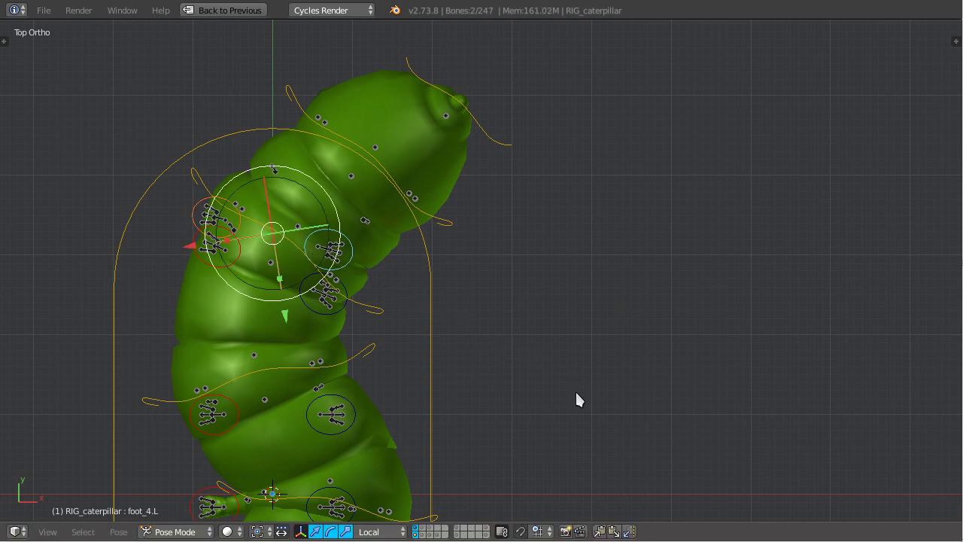
key(g)
click(623, 343)
key(r)
click(491, 422)
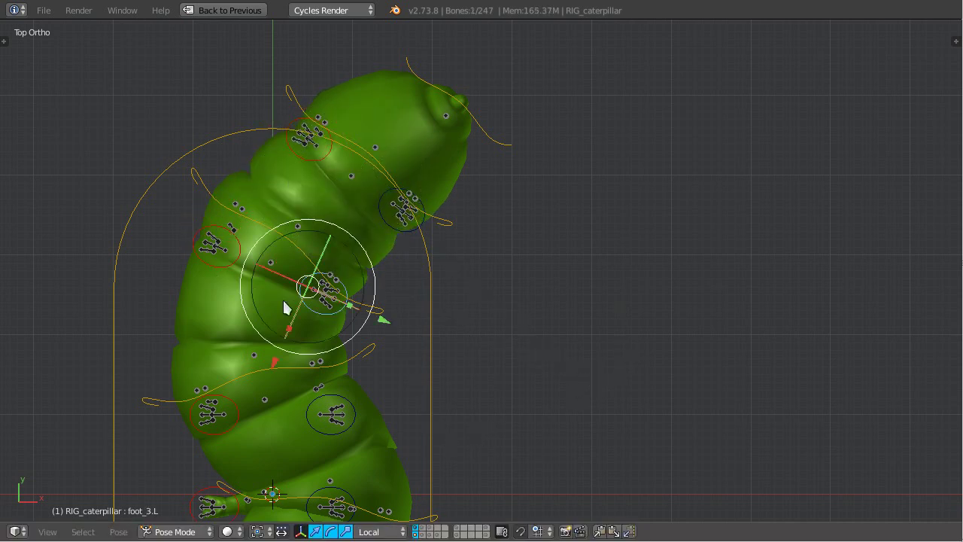
Fine-tune the position and rotation of the foot_3.L and foot_3.R pair to follow the curved body
key(g)
click(441, 308)
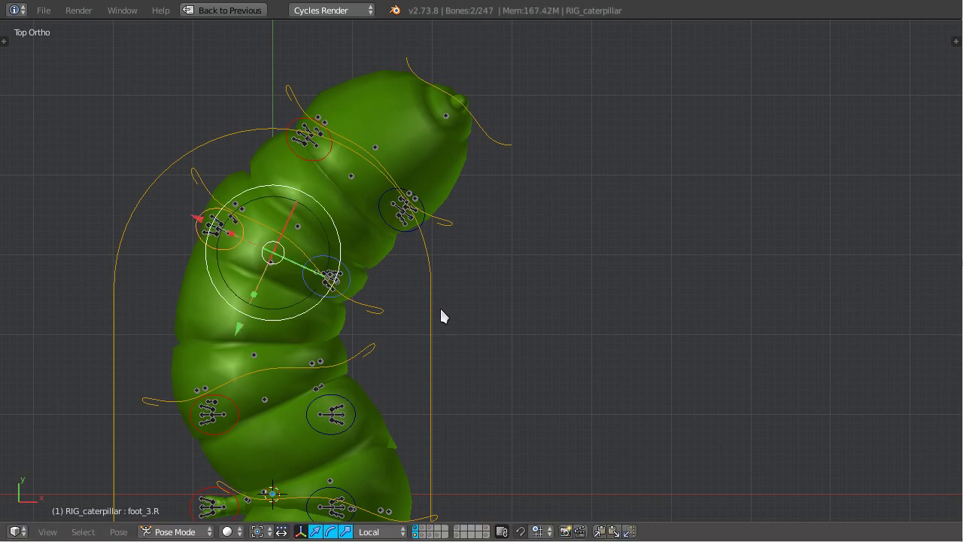
key(r)
click(416, 367)
key(g)
click(420, 360)
key(r)
click(507, 335)
key(g)
click(502, 341)
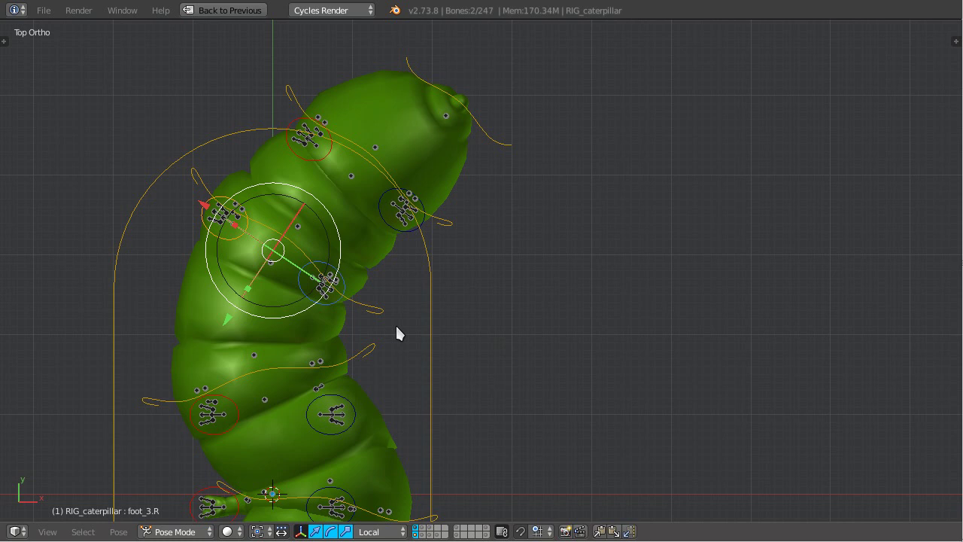
Align the foot_2.L and foot_2.R controls with the body's bend in the top view and spread them outward
key(KP_3)
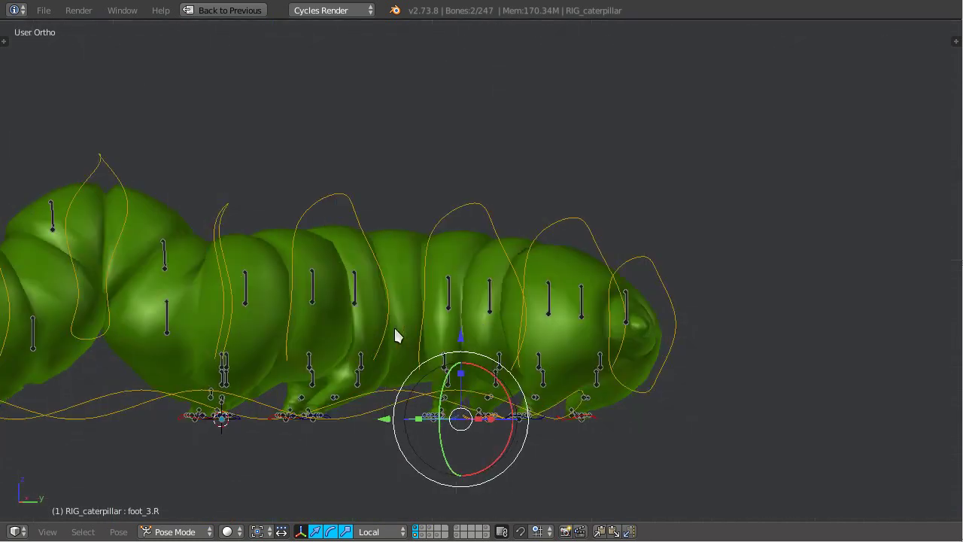
middle_drag(364, 426, 345, 375)
shift+right_click(295, 326)
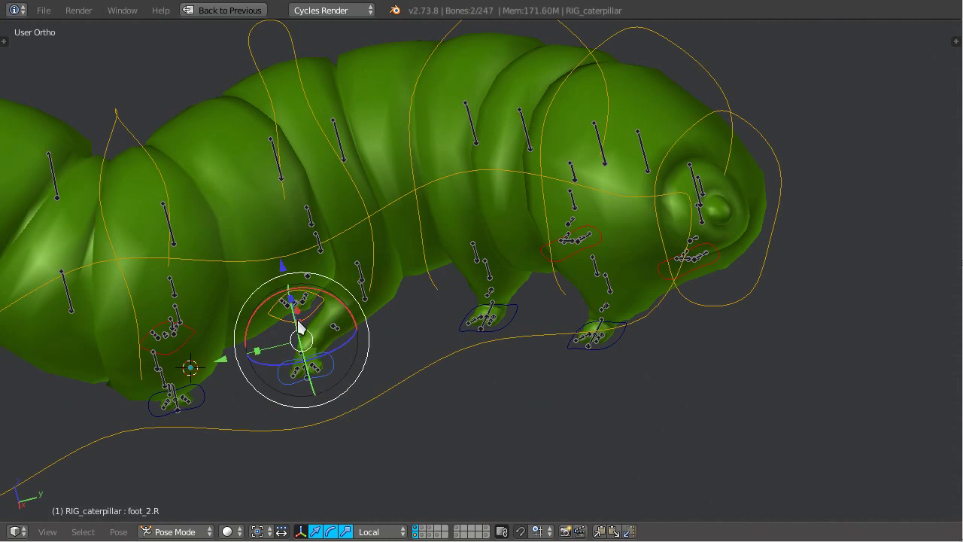
key(KP_7)
key(g)
click(374, 362)
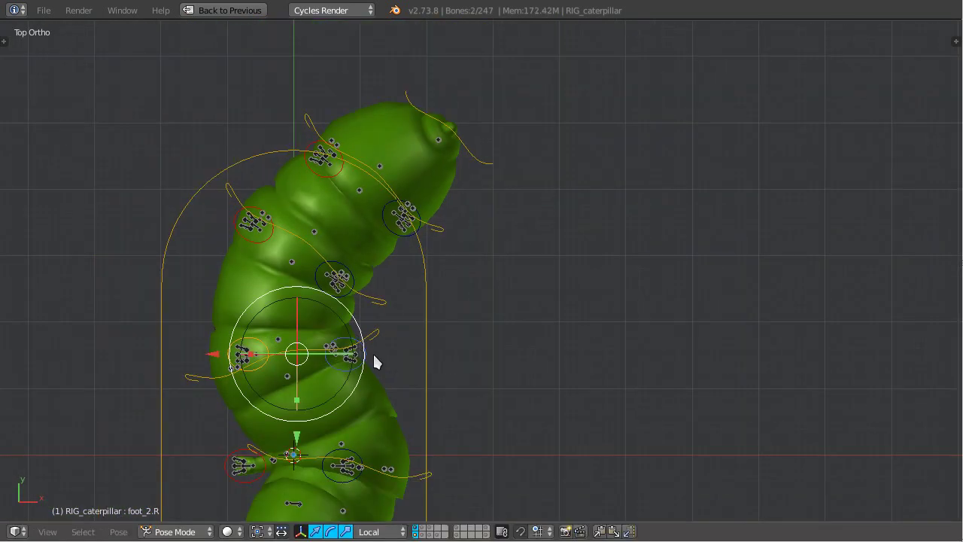
click(530, 322)
key(r)
click(518, 348)
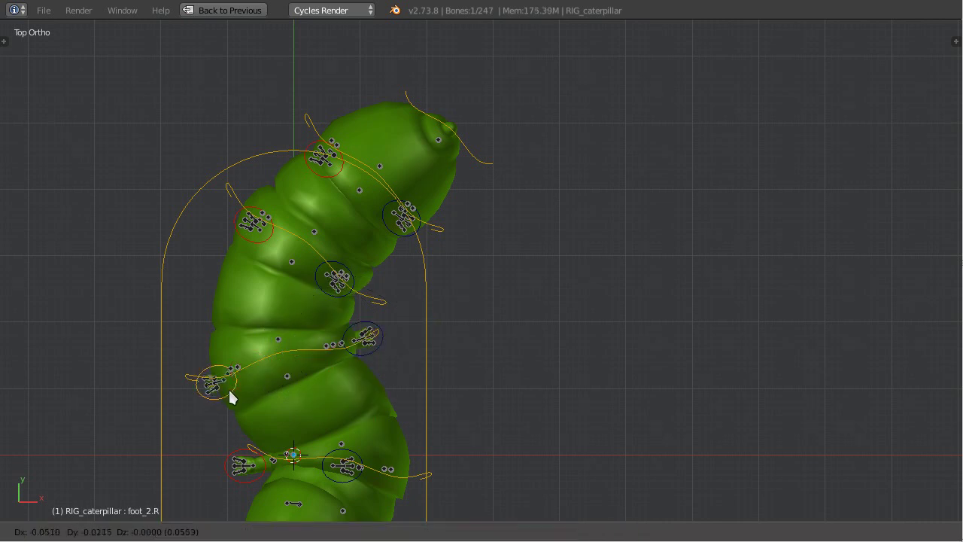
Shift the spine control just ahead of spine_06 down and toward the tail, and move spine_06 toward the head
scroll(264, 385, down, 2)
middle_drag(311, 391, 301, 220)
scroll(304, 214, up, 3)
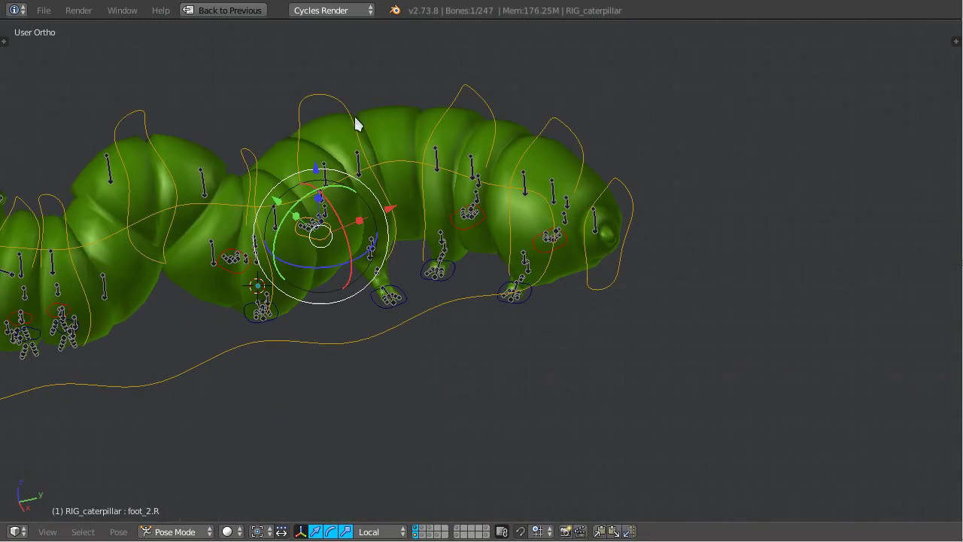
right_click(355, 116)
key(g)
click(368, 132)
right_click(420, 133)
key(g)
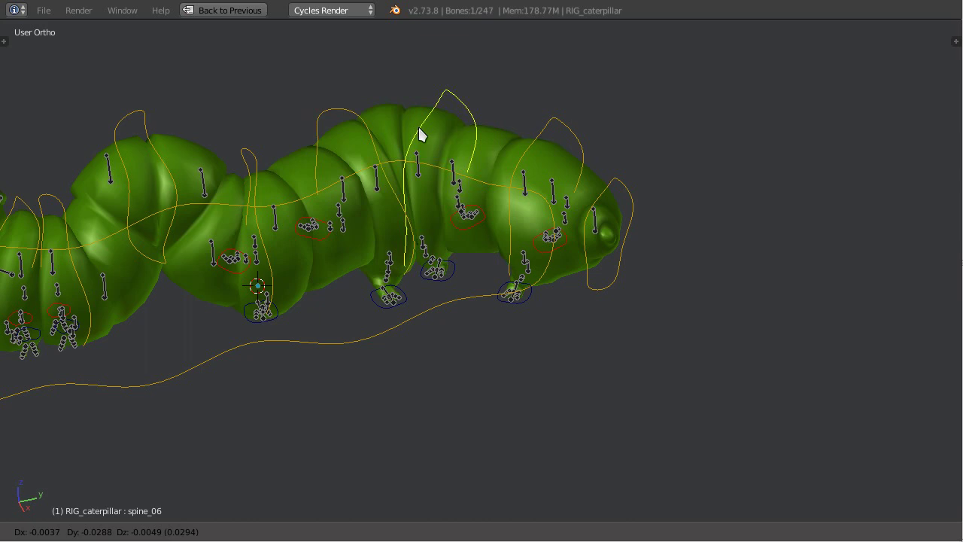
Move the hand_1.L control down and away from its neighbouring hands
middle_drag(381, 240, 355, 351)
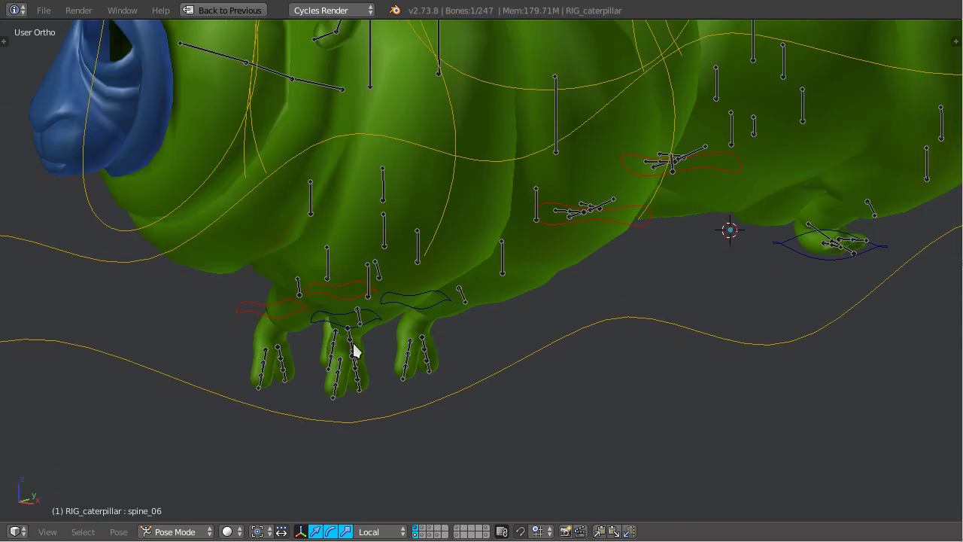
key(g)
click(399, 346)
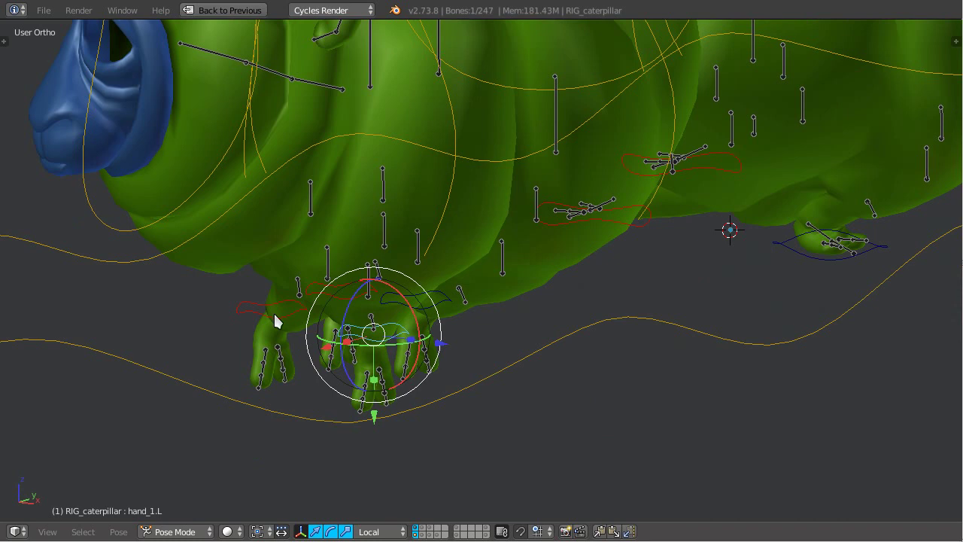
Select all four hand controls and move them together beneath the front of the body
shift+right_click(407, 304)
middle_drag(407, 304, 434, 375)
scroll(484, 292, down, 2)
key(g)
click(523, 322)
scroll(523, 322, up, 2)
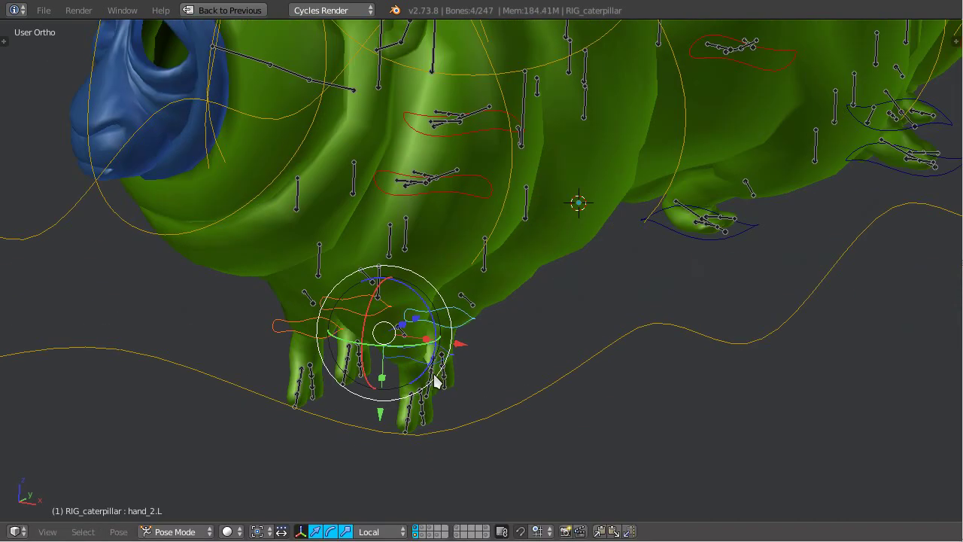
Rotate the hand_1.L control freely and bend its finger bone hand_1_finger_B2.L around the local X axis
scroll(435, 380, up, 2)
right_click(418, 404)
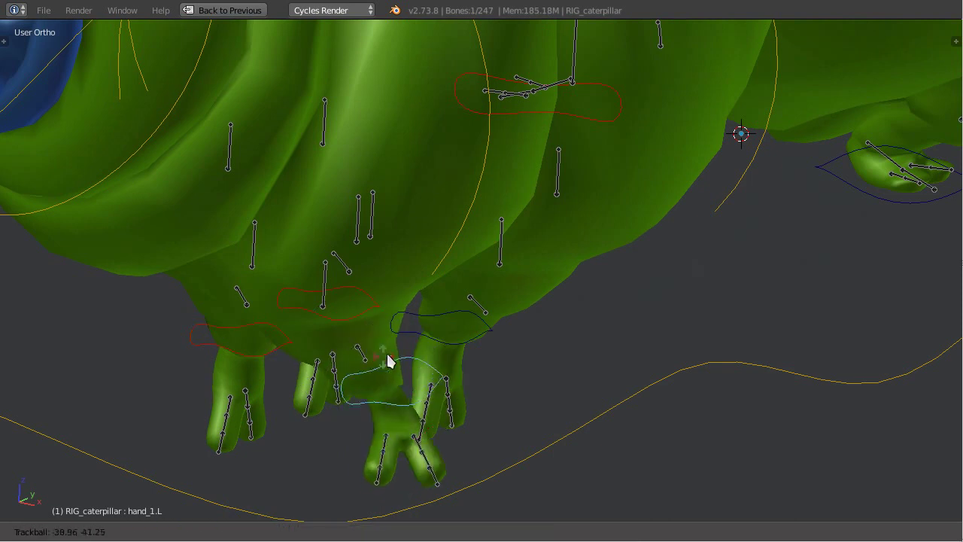
click(407, 374)
drag(435, 467, 454, 491)
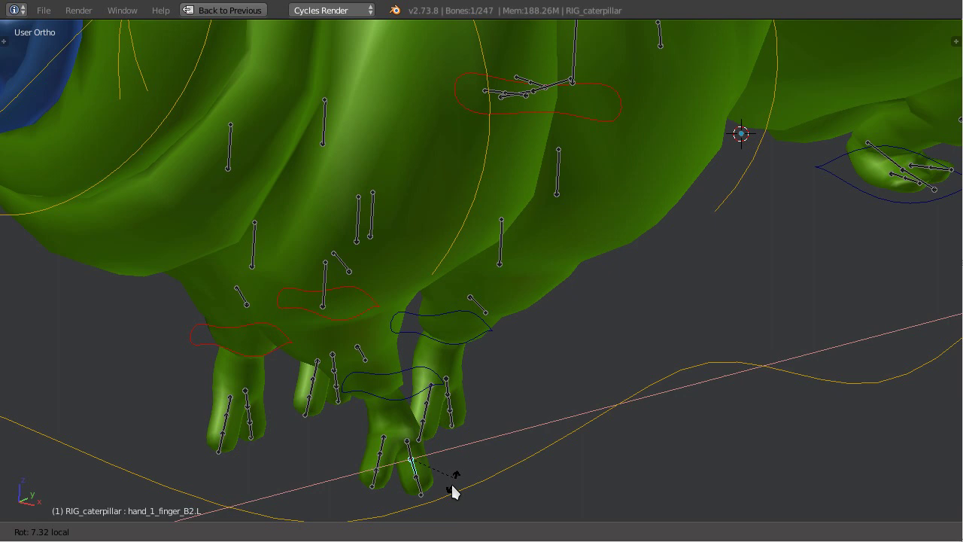
drag(435, 28, 455, 474)
Try moving the secondary arm bones forearm_1.L and forearm_1_mid.L, cancelling each move
middle_drag(467, 438, 366, 269)
right_click(366, 269)
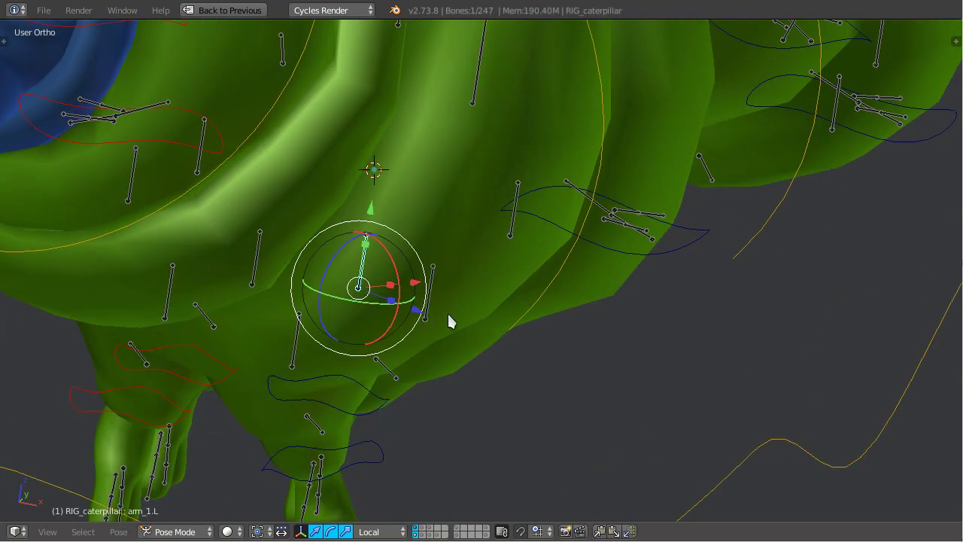
right_click(300, 353)
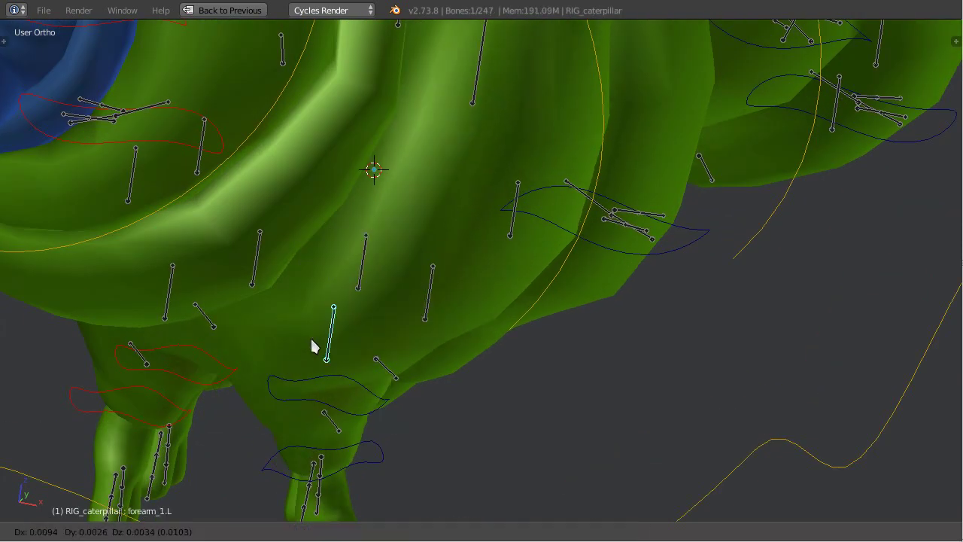
right_click(319, 426)
key(g)
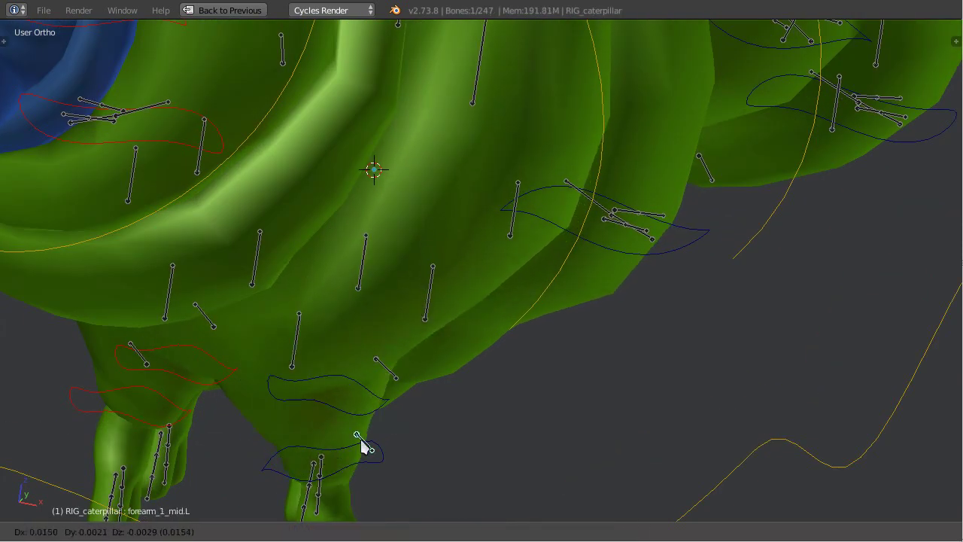
right_click(297, 347)
key(g)
right_click(319, 351)
Move the foot_2.L control toward the head and tilt it
scroll(557, 301, down, 4)
shift+middle_drag(793, 239, 512, 299)
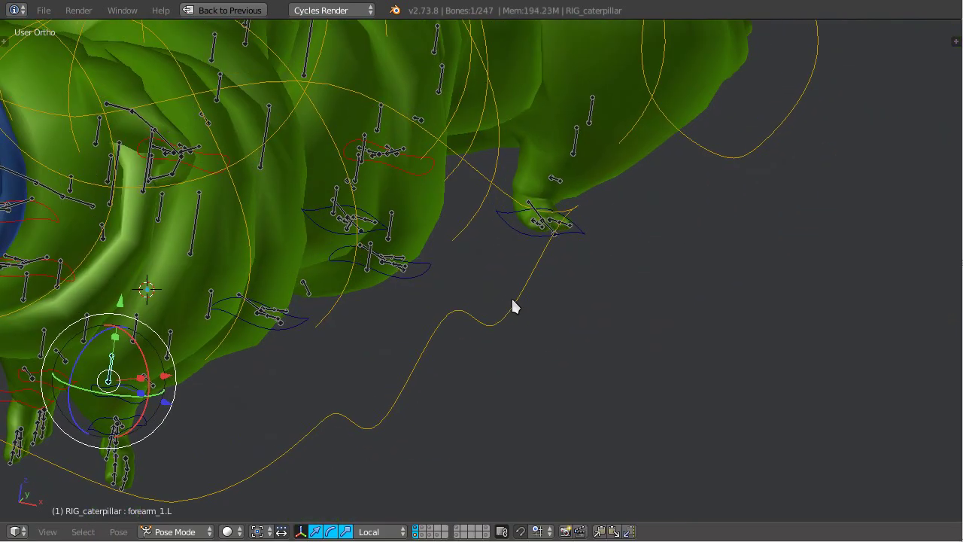
middle_drag(611, 293, 538, 375)
key(KP_Decimal)
scroll(626, 103, down, 8)
scroll(537, 375, down, 4)
shift+middle_drag(387, 337, 116, 282)
scroll(595, 246, down, 4)
scroll(464, 305, up, 3)
middle_drag(464, 305, 457, 412)
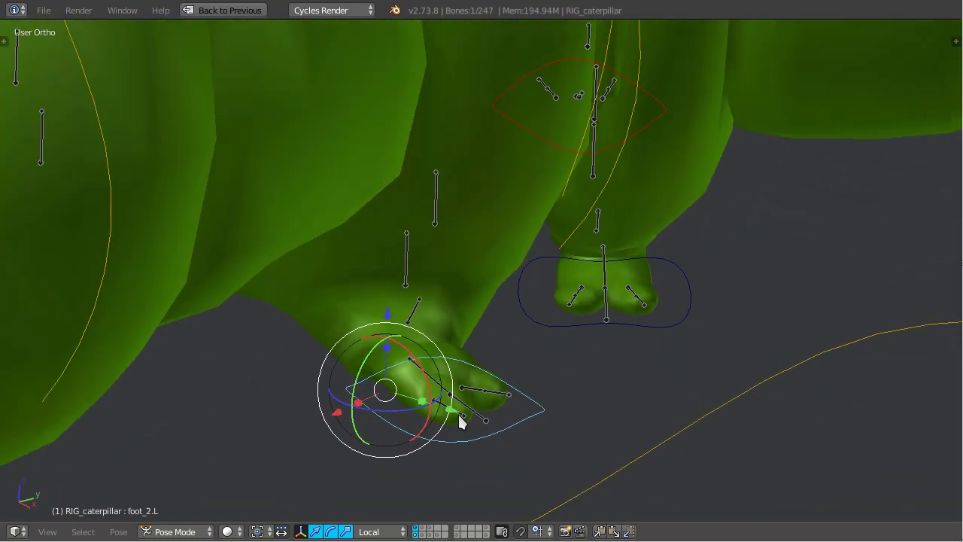
click(571, 313)
key(g)
click(449, 292)
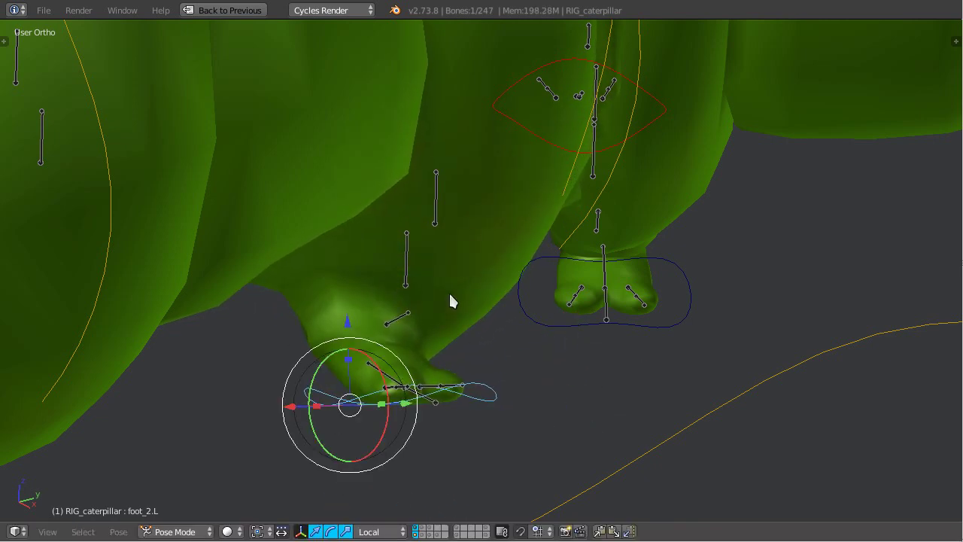
Pull the foot_2.L control farther from the body and rotate it freely in trackball mode
middle_drag(449, 293, 568, 329)
key(g)
click(533, 336)
key(r)
key(r)
click(502, 423)
middle_drag(502, 423, 532, 321)
scroll(487, 313, up, 2)
middle_drag(411, 308, 380, 389)
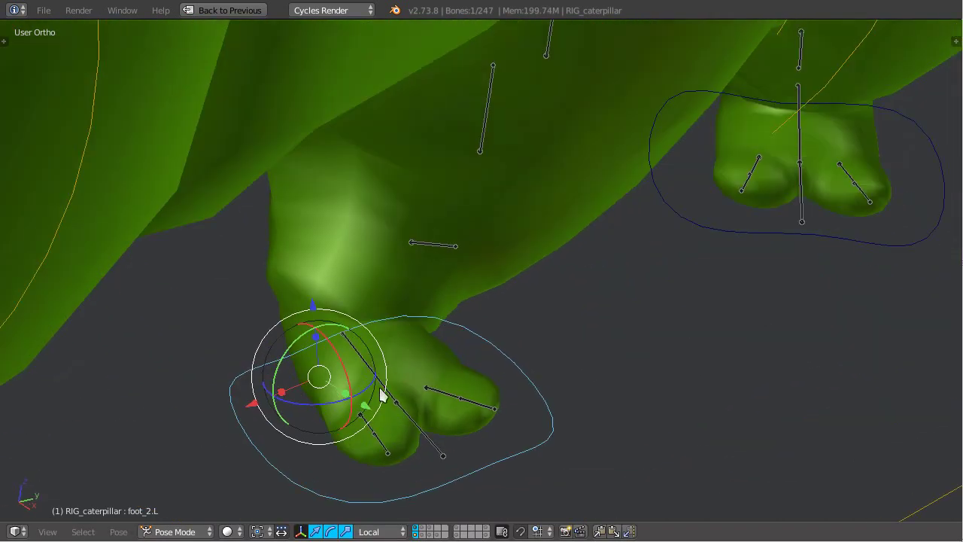
Try rotating the foot_toes_2.L and foot_heel_2.L bones around their local X axis and cancel
drag(441, 408, 455, 425)
right_click(455, 425)
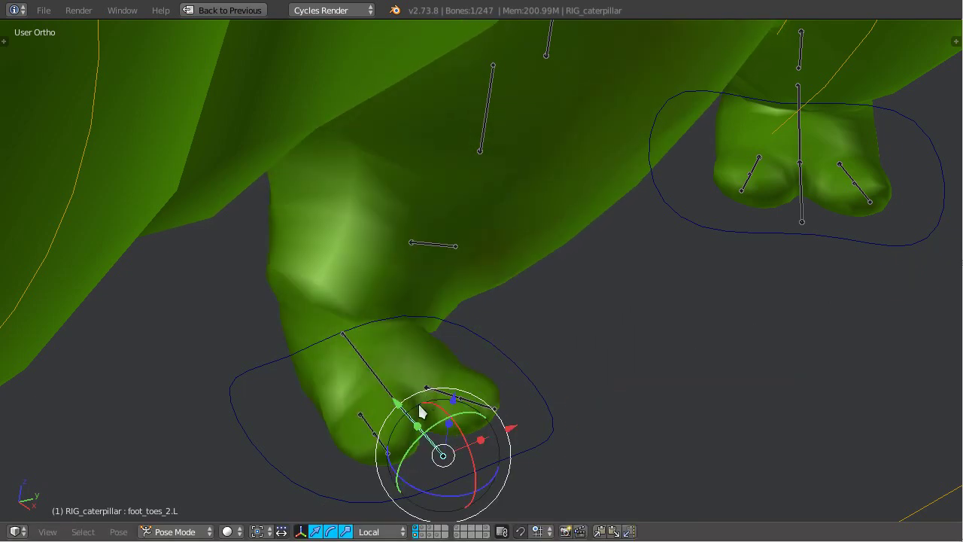
key(r)
key(x)
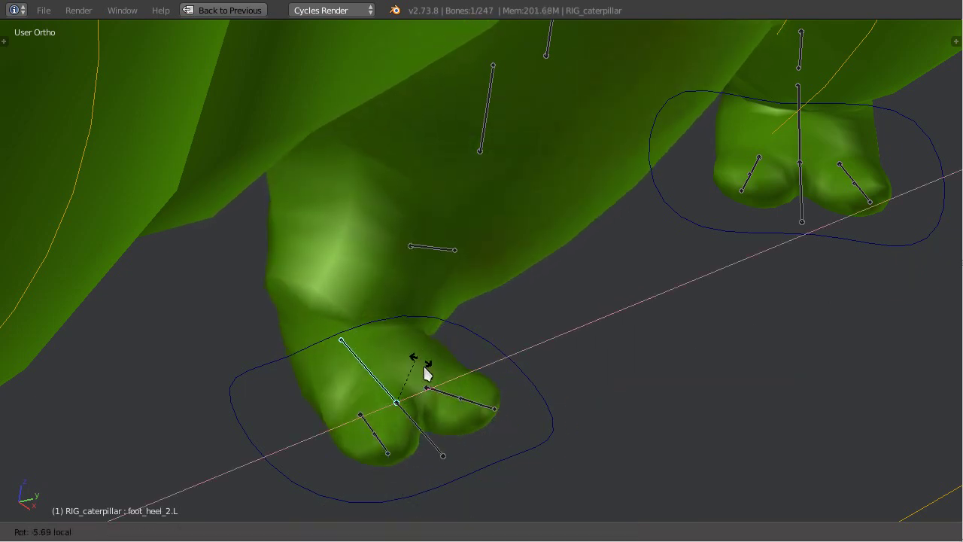
right_click(433, 331)
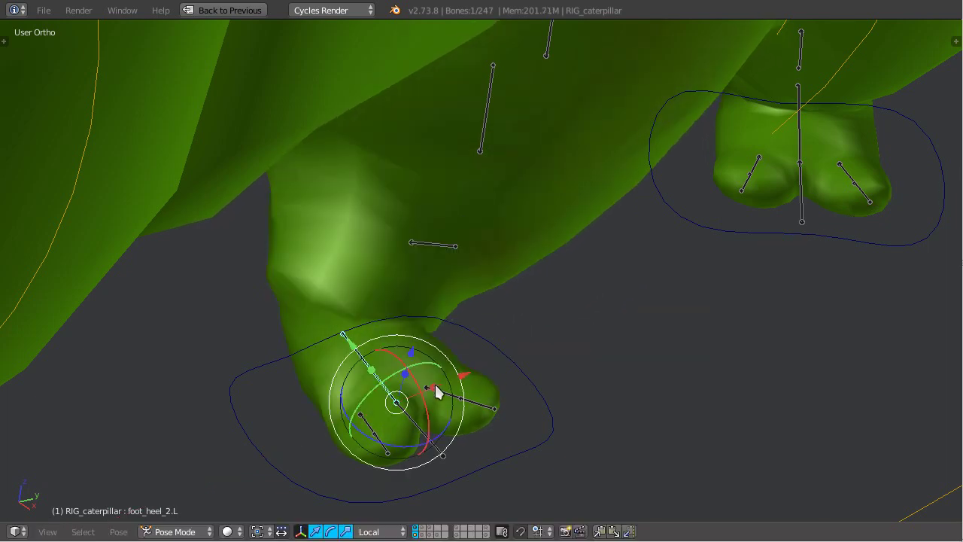
Try rotating the toe bone foot_2_toe_2_B.L around its local X axis and cancel
right_click(489, 410)
key(r)
key(x)
right_click(486, 393)
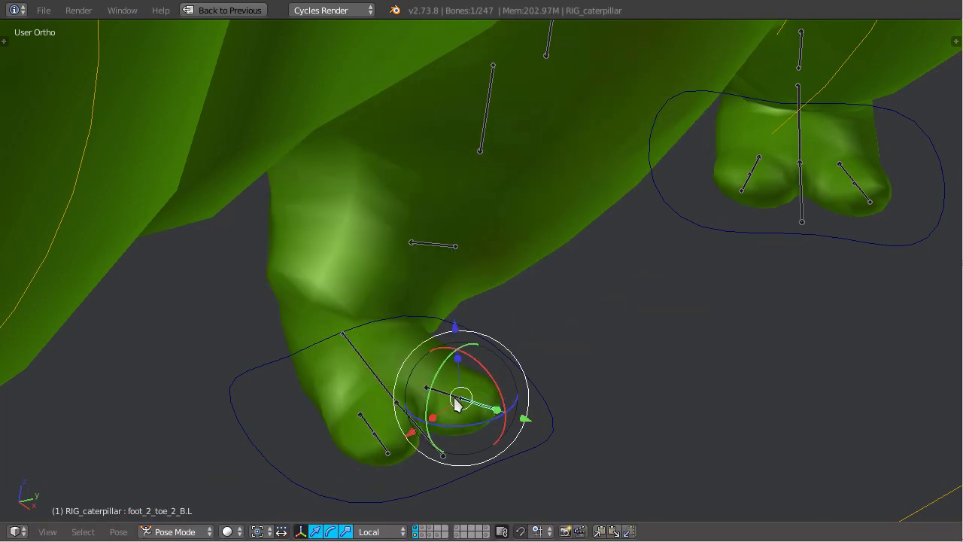
drag(466, 371, 470, 368)
Move the foot_2.L control toward the tail and adjust the secondary bone shin_2_mid.L above it
scroll(468, 369, down, 3)
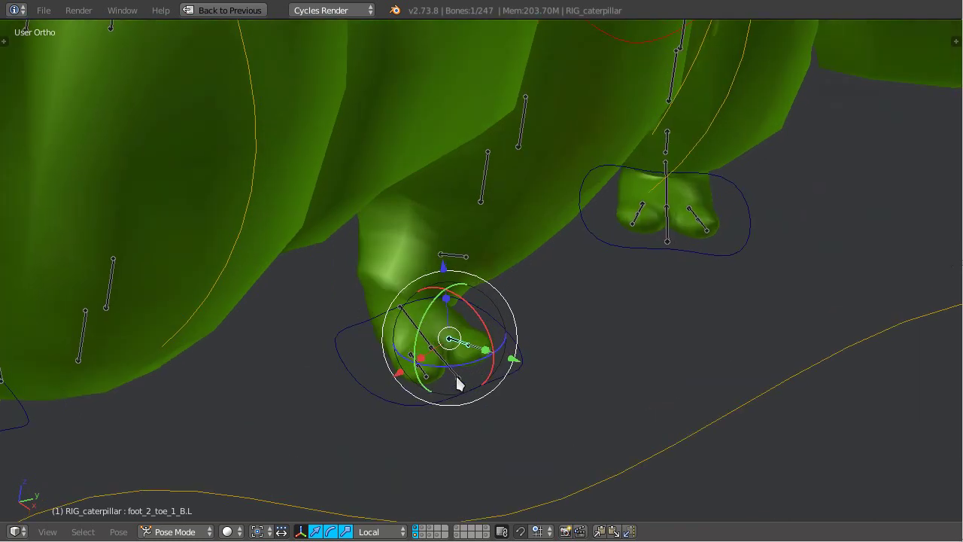
scroll(475, 367, up, 2)
middle_drag(456, 379, 480, 277)
key(g)
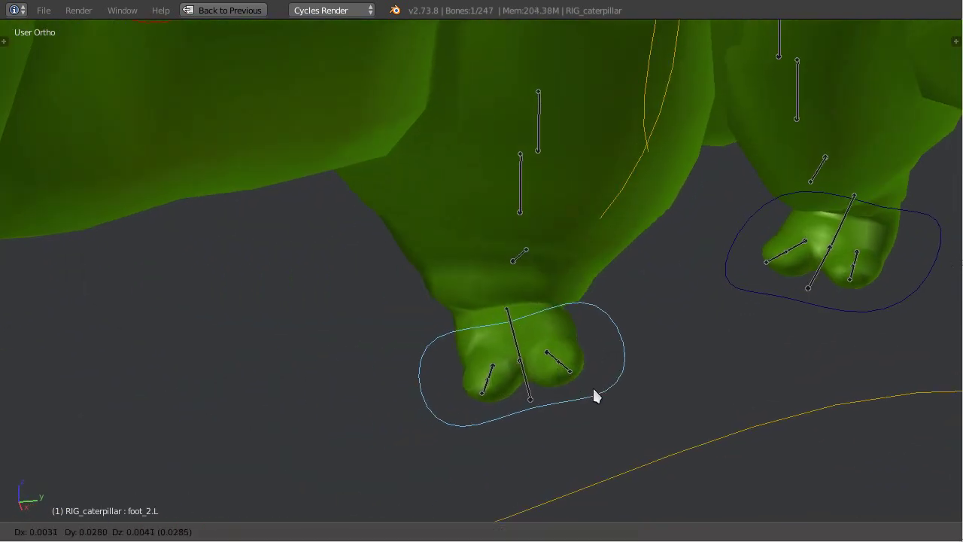
click(595, 393)
right_click(504, 257)
key(g)
click(517, 252)
Lower the foot_2.L control and shift shin_2_mid.L slightly toward the head
right_click(614, 362)
key(g)
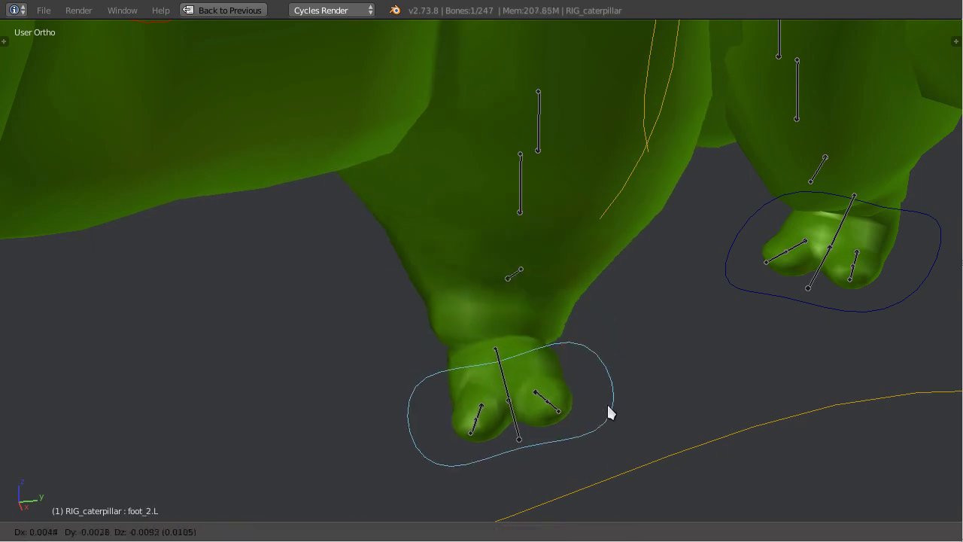
click(609, 405)
right_click(520, 274)
key(g)
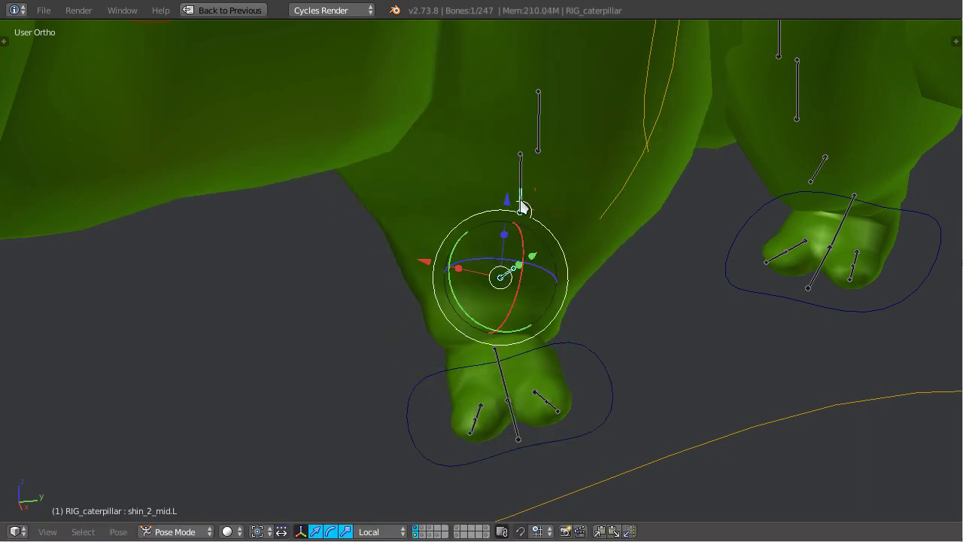
Shift the two secondary leg bones above shin_2_mid.L, moving the lower one toward the head
right_click(521, 203)
key(g)
click(515, 196)
right_click(550, 99)
key(g)
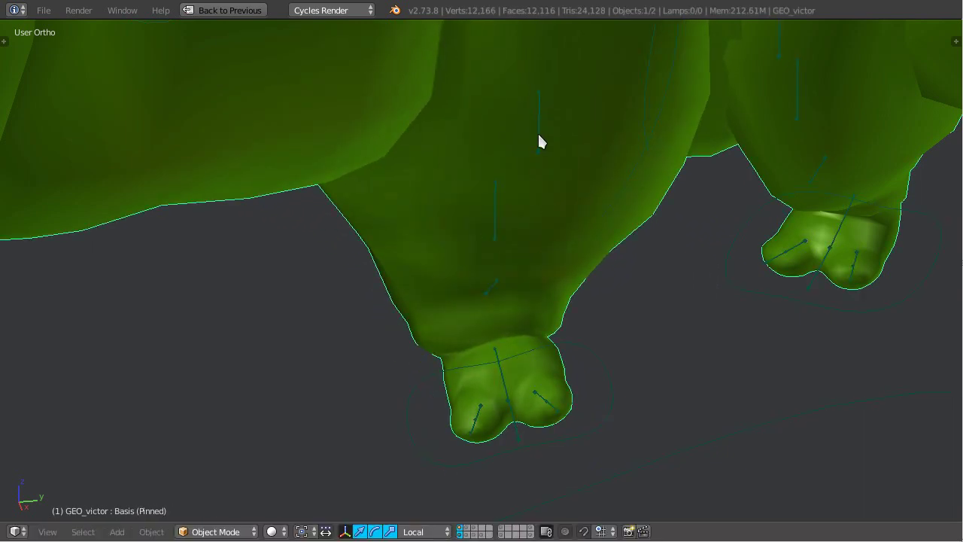
right_click(538, 134)
key(g)
click(541, 111)
Examine the whole posed caterpillar from several angles
scroll(514, 258, down, 10)
shift+middle_drag(486, 320, 611, 343)
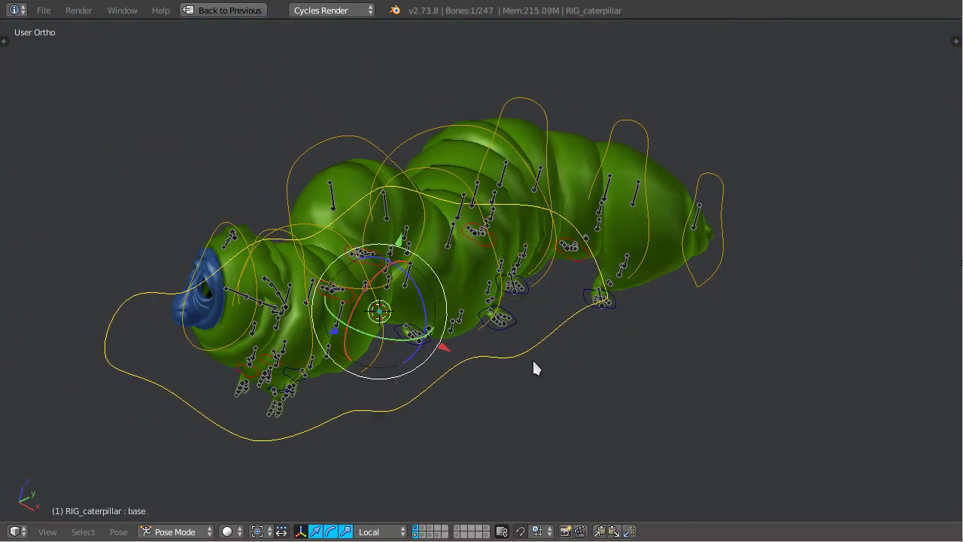
scroll(531, 361, up, 4)
scroll(515, 358, down, 4)
middle_drag(515, 358, 538, 353)
scroll(540, 353, up, 1)
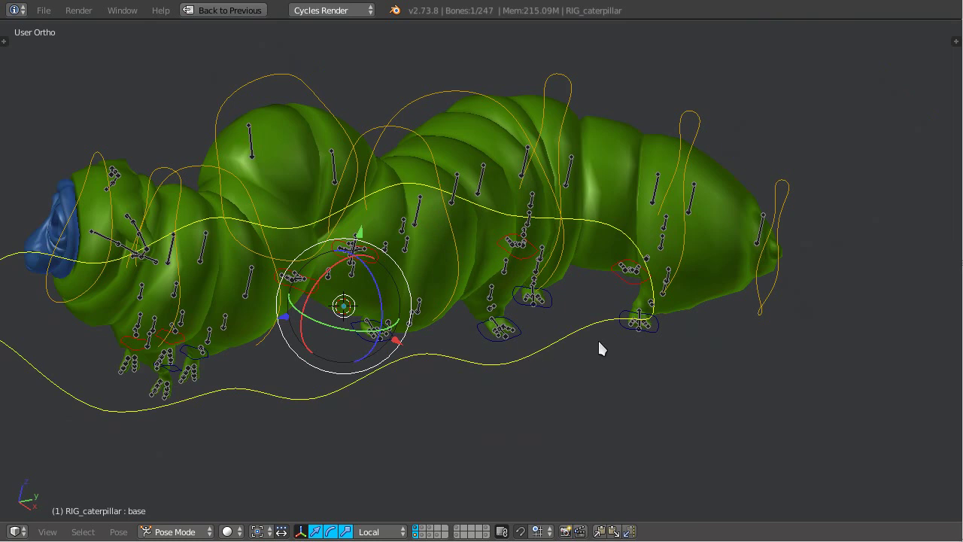
scroll(599, 362, down, 3)
scroll(575, 384, up, 4)
middle_drag(575, 384, 568, 345)
scroll(568, 345, down, 3)
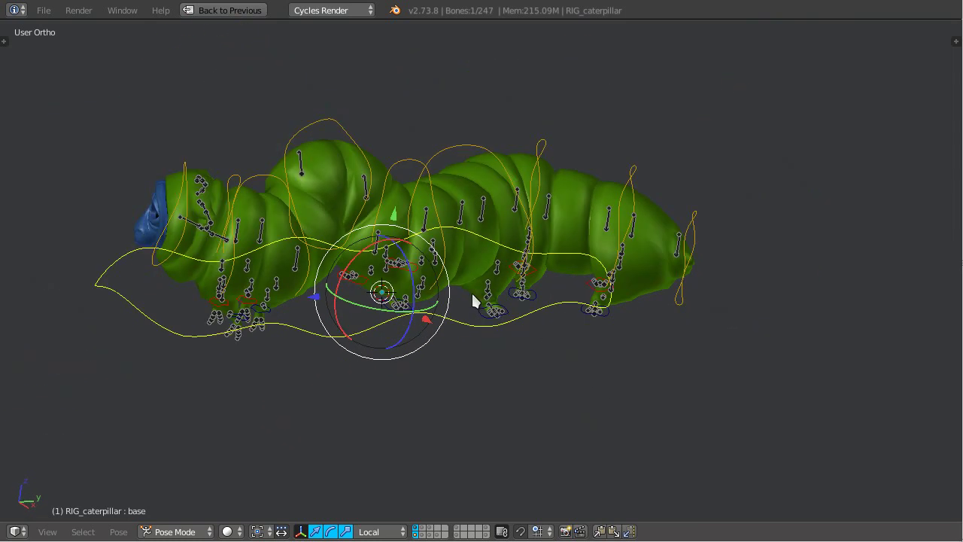
shift+middle_drag(471, 291, 536, 337)
middle_drag(535, 336, 472, 324)
middle_drag(597, 462, 588, 284)
Try rotating the whole caterpillar freely in all directions with the base control, and clear the control's rotation
key(r)
key(r)
click(741, 375)
key(r)
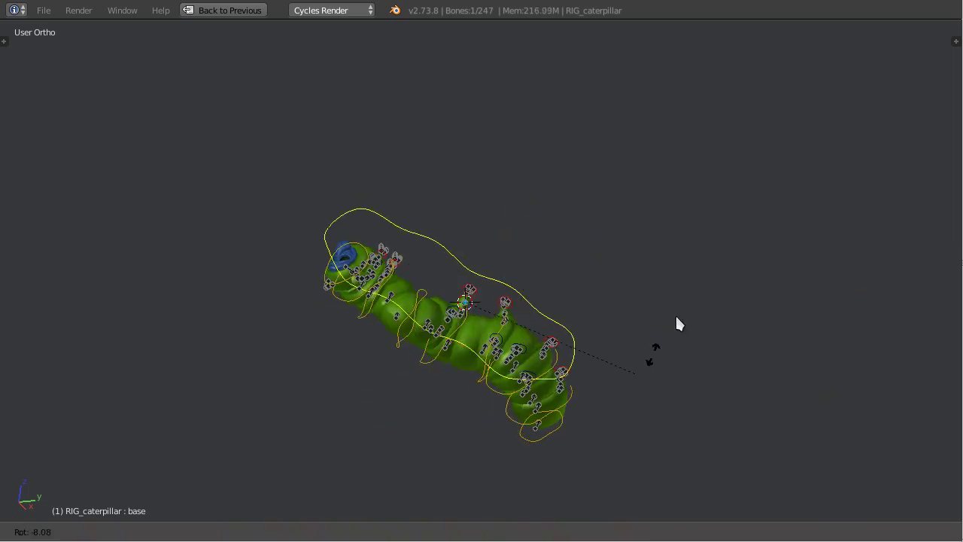
key(r)
click(683, 200)
key(r)
key(r)
click(835, 299)
scroll(602, 325, up, 3)
key(r)
key(r)
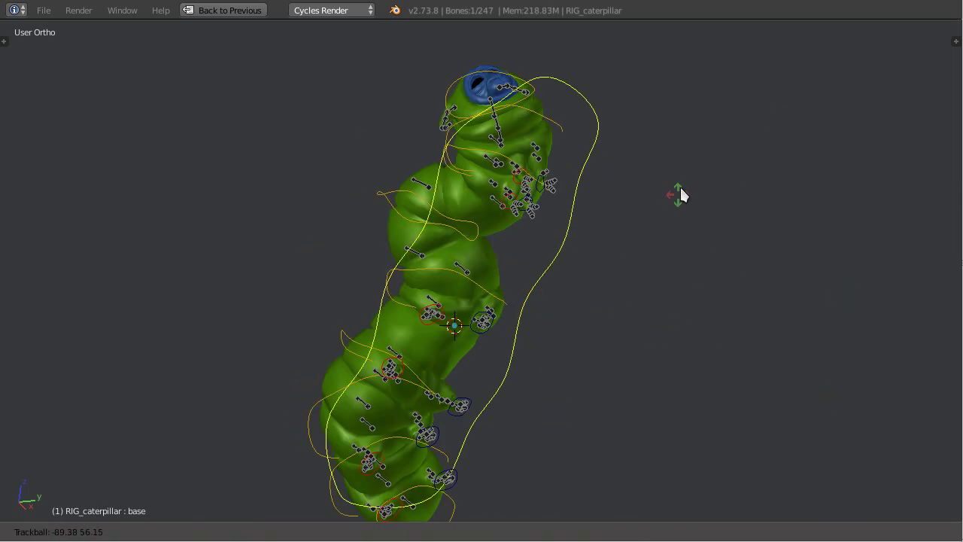
click(621, 243)
key(r)
key(r)
key(Escape)
key(r)
key(r)
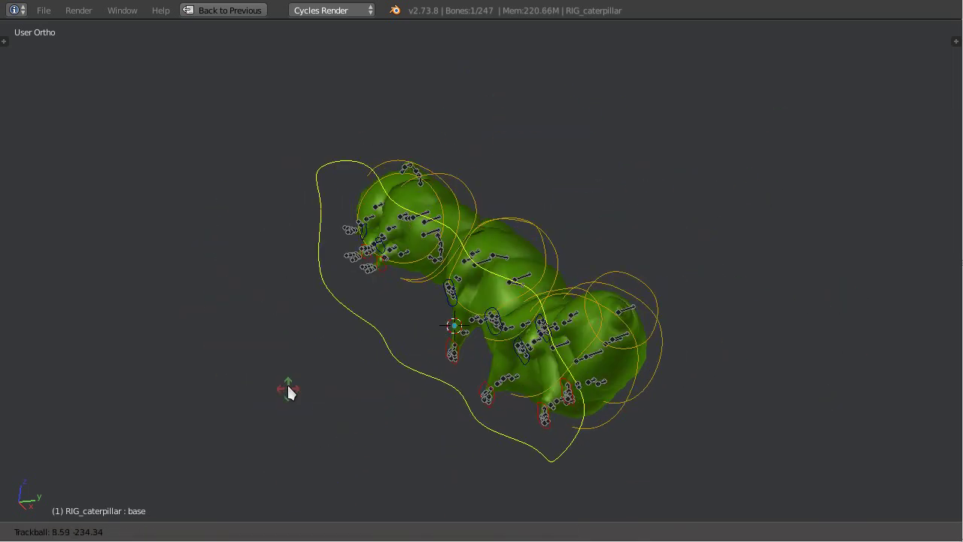
click(689, 297)
key(r)
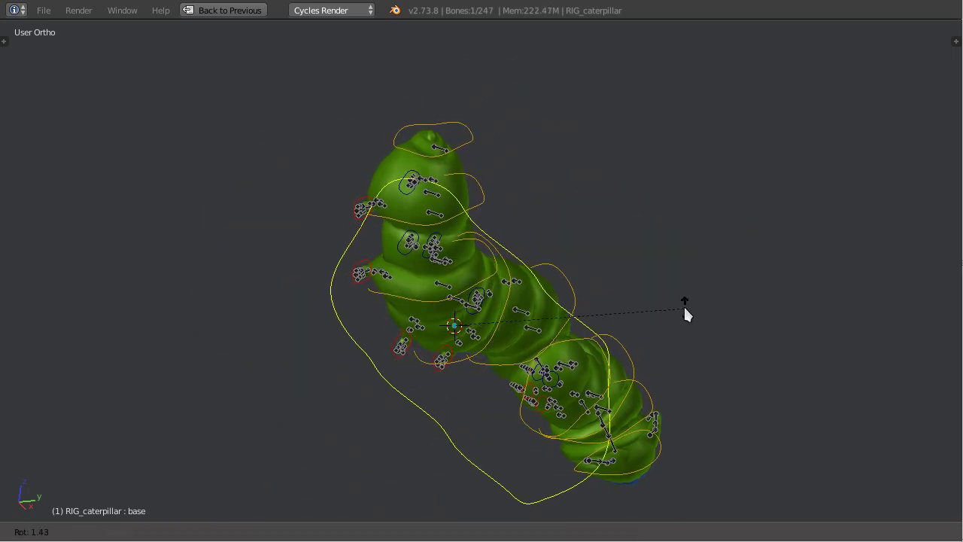
key(r)
click(643, 226)
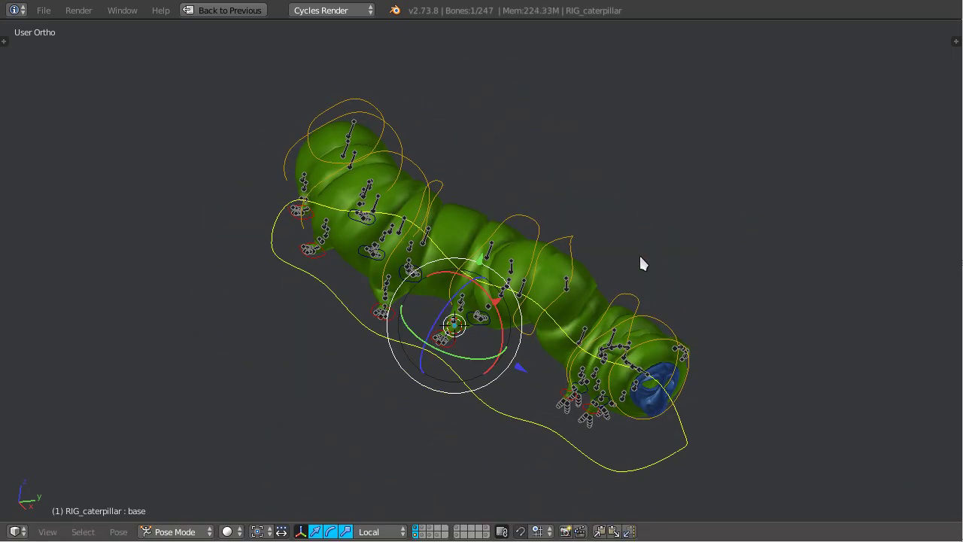
key(alt+r)
Raise the spine_03 control slightly and scale it up to stretch the body segment around it
scroll(604, 307, up, 3)
middle_drag(604, 307, 508, 304)
scroll(454, 316, up, 2)
scroll(460, 326, down, 1)
right_click(397, 328)
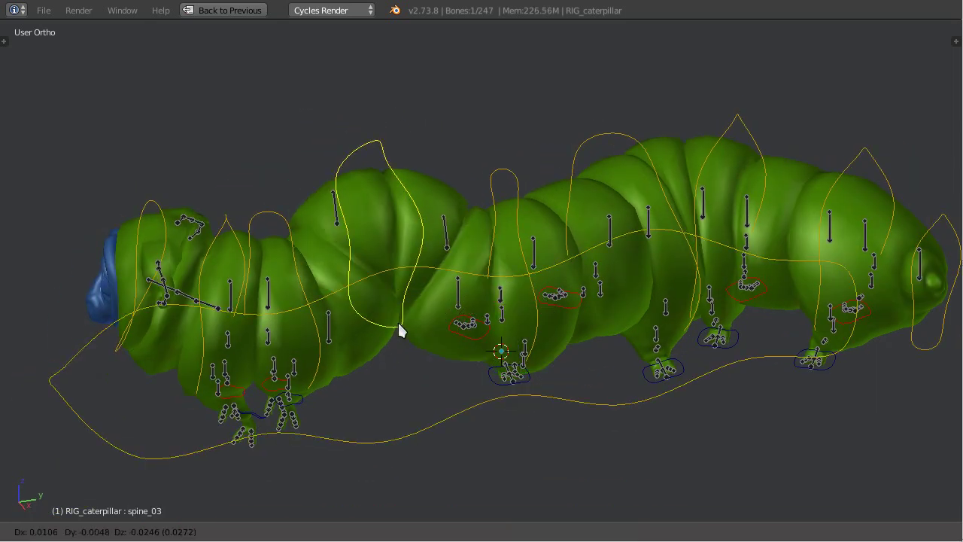
key(s)
click(531, 367)
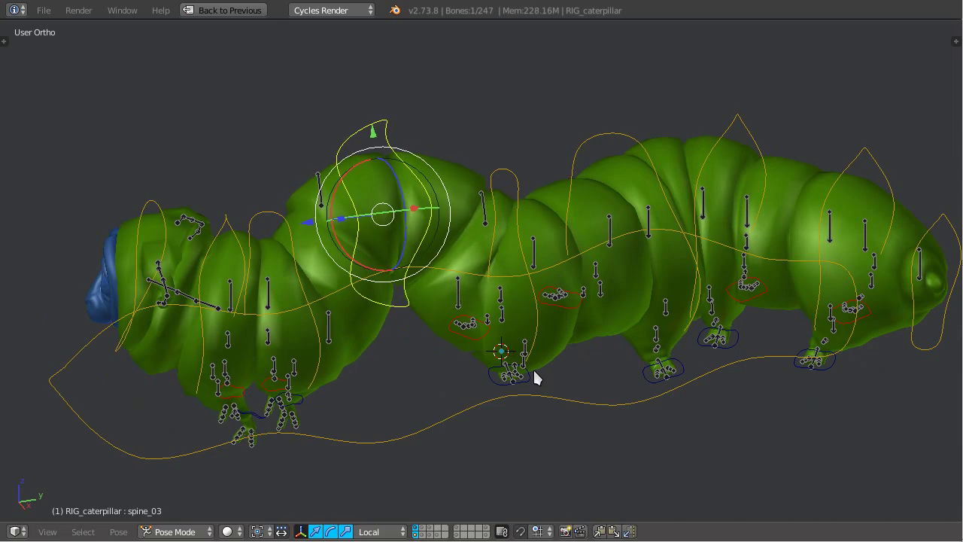
Rotate the spine_03 control freely with trackball rotation to twist the middle of the body
middle_drag(533, 364, 468, 329)
key(r)
key(r)
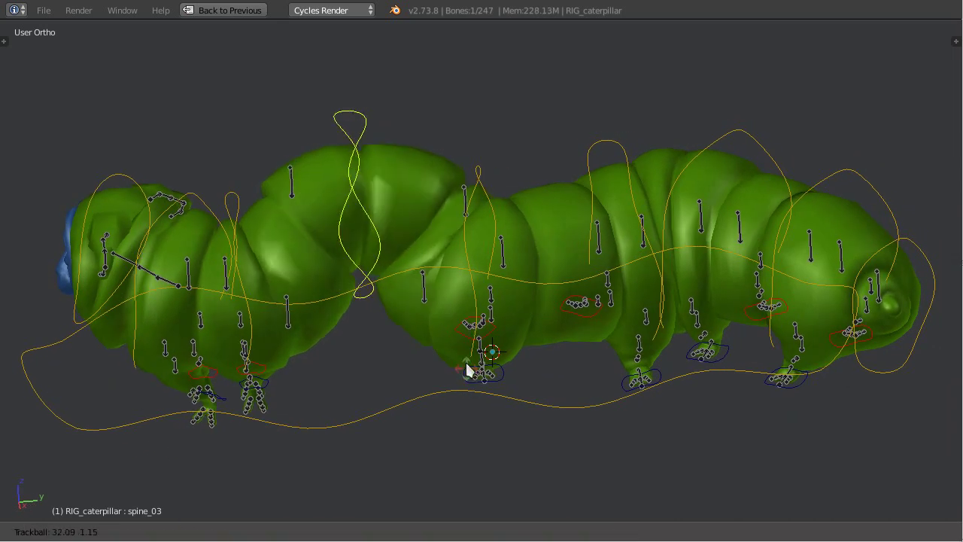
click(475, 292)
middle_drag(477, 294, 530, 348)
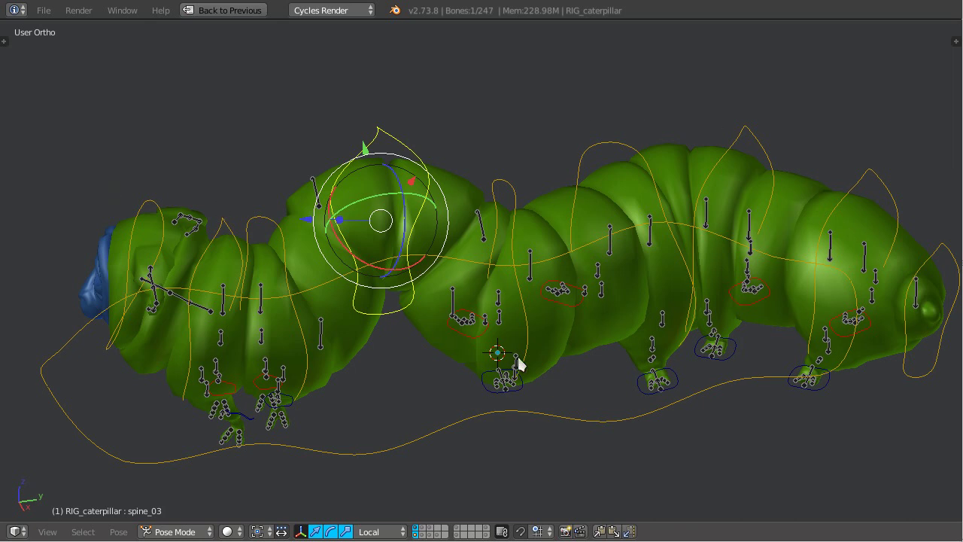
key(r)
click(499, 398)
Examine the body deformation around spine_03 and along the neighbouring segments from the side
middle_drag(499, 399, 580, 290)
scroll(572, 344, up, 2)
scroll(562, 357, down, 3)
scroll(529, 291, up, 2)
scroll(529, 291, down, 1)
scroll(500, 297, down, 3)
scroll(528, 307, up, 3)
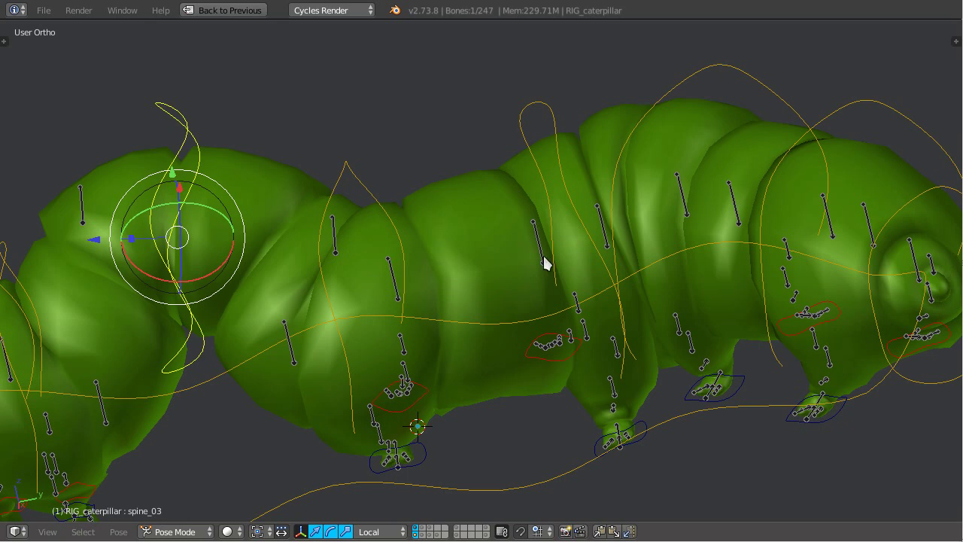
scroll(530, 271, down, 2)
shift+middle_drag(295, 266, 493, 261)
scroll(491, 263, up, 2)
scroll(491, 269, up, 1)
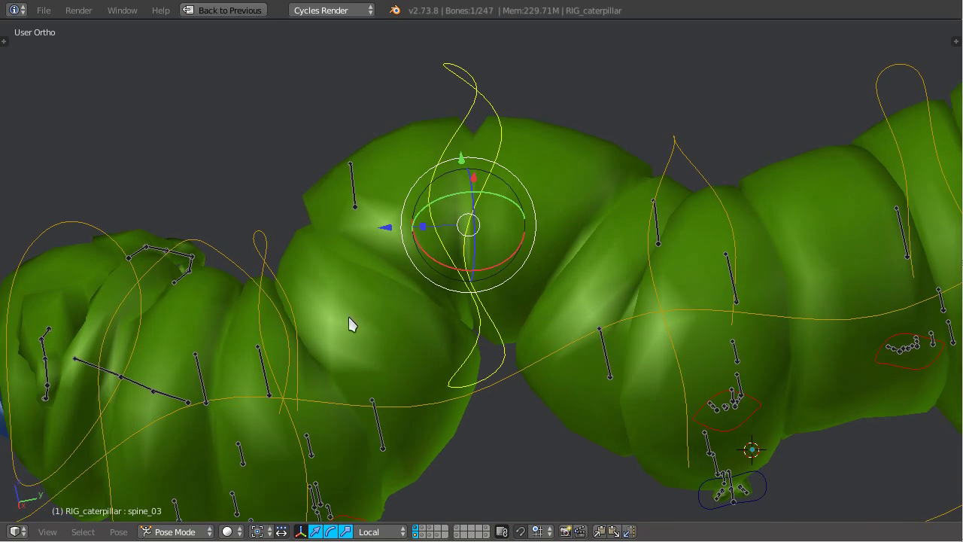
scroll(348, 324, down, 5)
scroll(417, 307, up, 2)
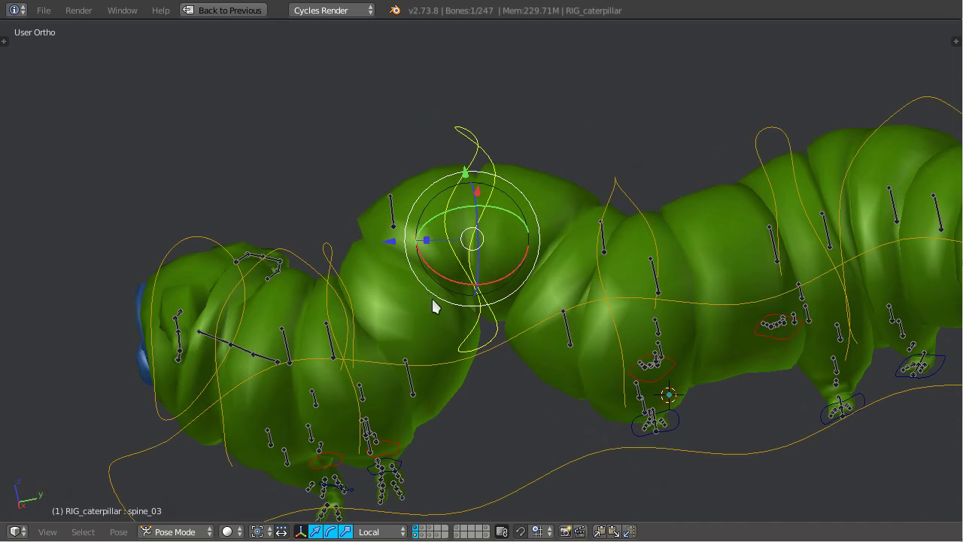
Examine the posed caterpillar from the front, from above and toward the tail
scroll(423, 304, down, 3)
middle_drag(426, 305, 436, 271)
scroll(642, 338, up, 4)
scroll(519, 317, down, 2)
middle_drag(526, 319, 565, 316)
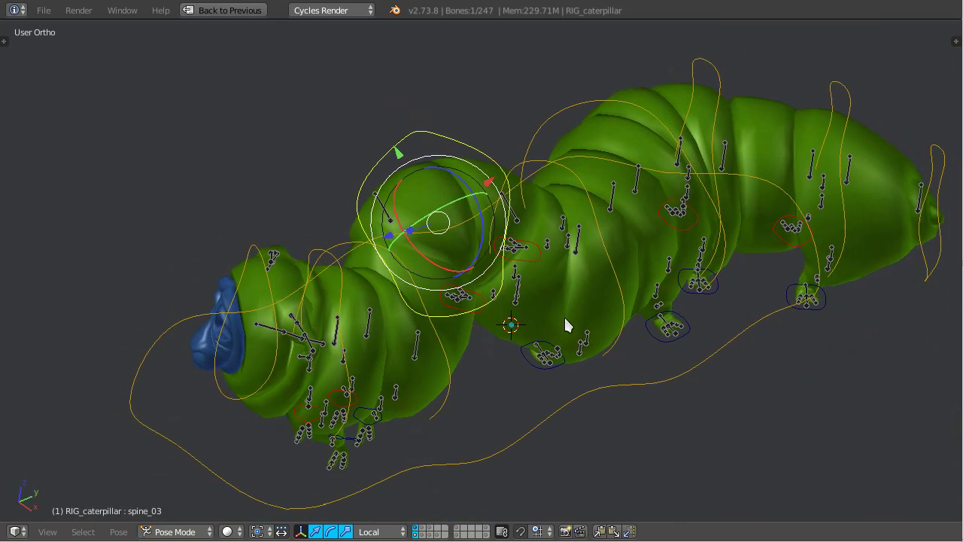
scroll(565, 316, down, 1)
scroll(565, 316, up, 2)
scroll(581, 358, down, 2)
middle_drag(594, 356, 515, 316)
scroll(673, 315, up, 2)
middle_drag(449, 137, 537, 197)
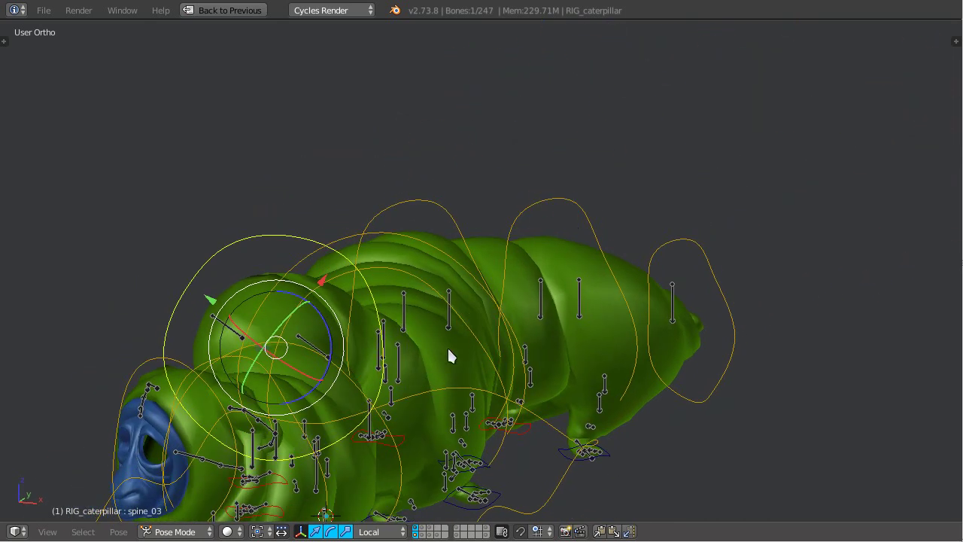
middle_drag(450, 355, 496, 325)
scroll(442, 201, down, 2)
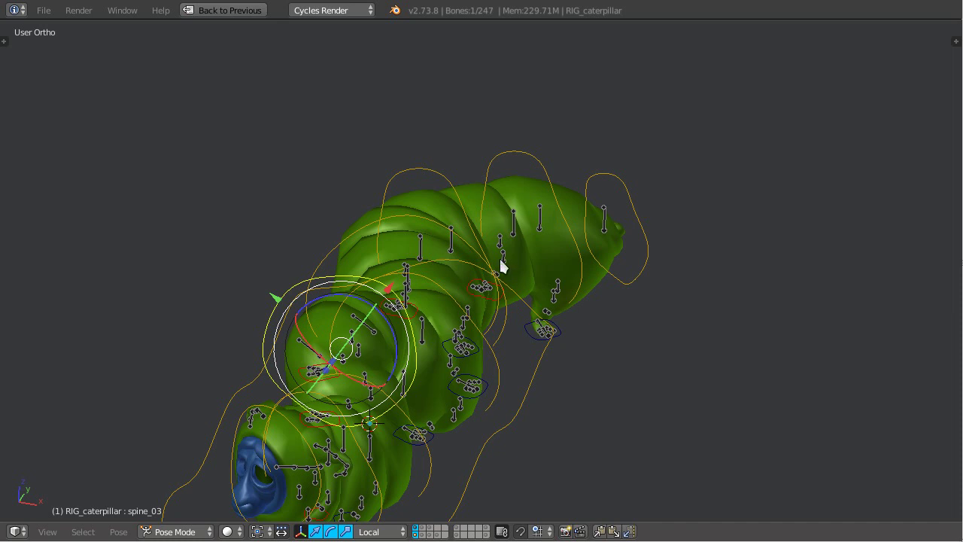
middle_drag(470, 297, 636, 405)
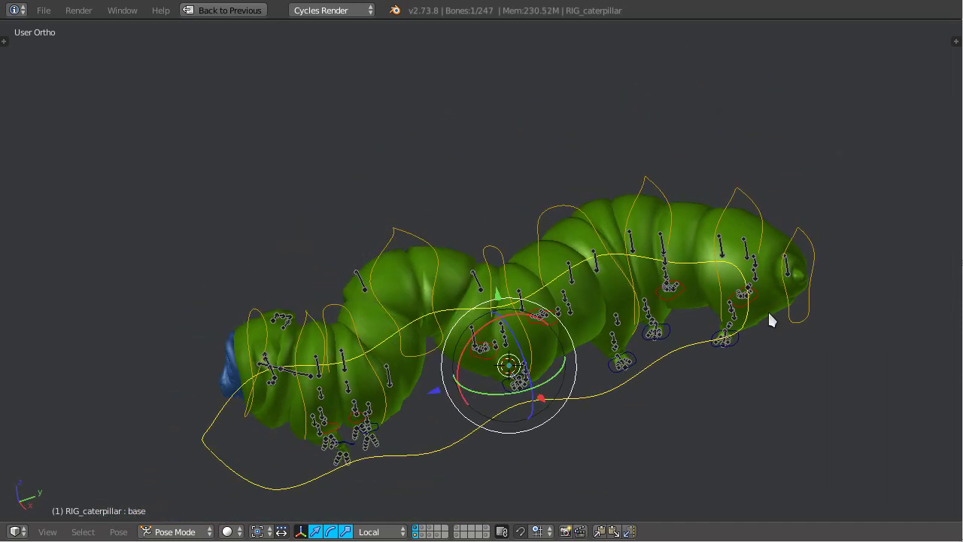
Restore the full screen layout and turn off X-Ray display for the RIG_caterpillar armature
middle_drag(769, 319, 783, 384)
key(ctrl+Up)
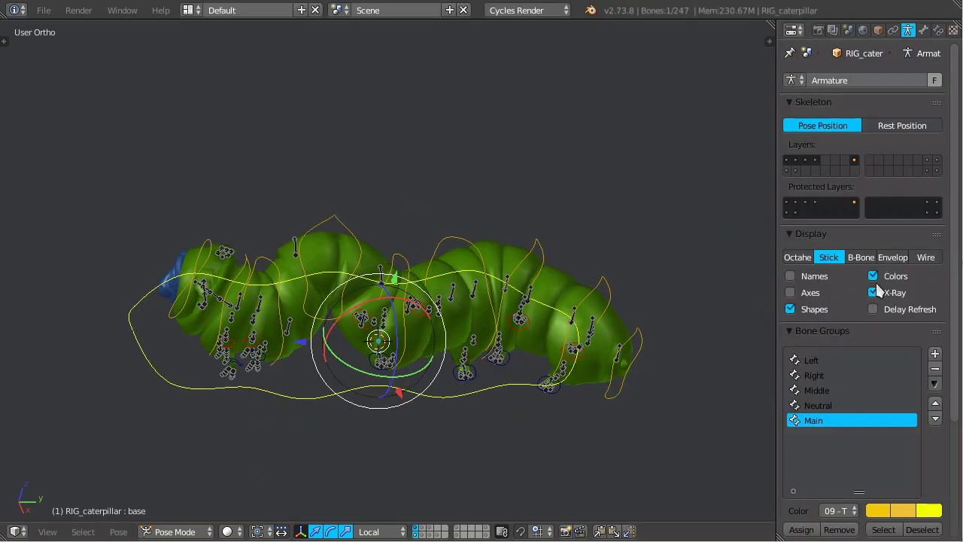
click(874, 292)
Examine the caterpillar up close and from the front with the armature's X-Ray display off
scroll(632, 304, up, 3)
scroll(600, 307, down, 3)
middle_drag(598, 290, 598, 342)
scroll(503, 290, up, 3)
scroll(413, 342, up, 2)
scroll(412, 339, down, 4)
middle_drag(412, 339, 449, 312)
scroll(449, 311, up, 1)
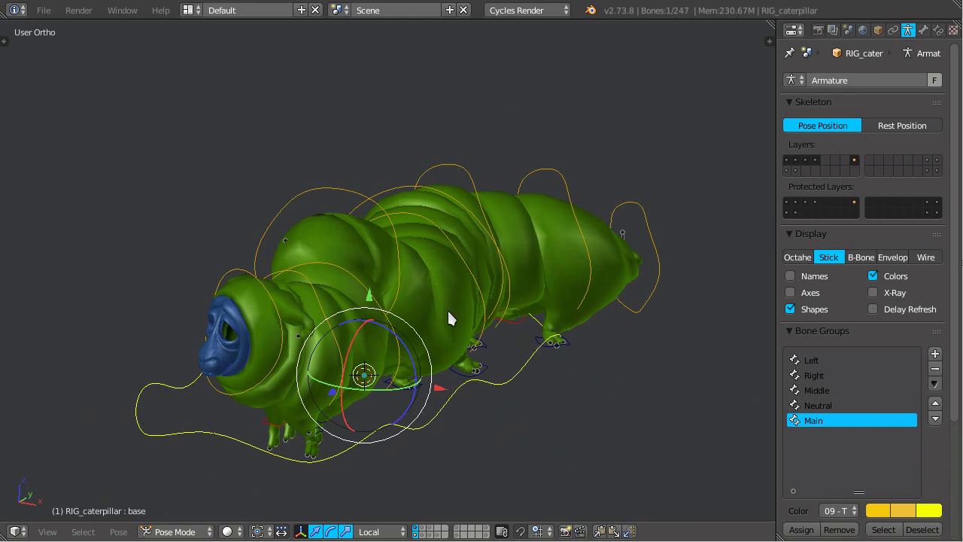